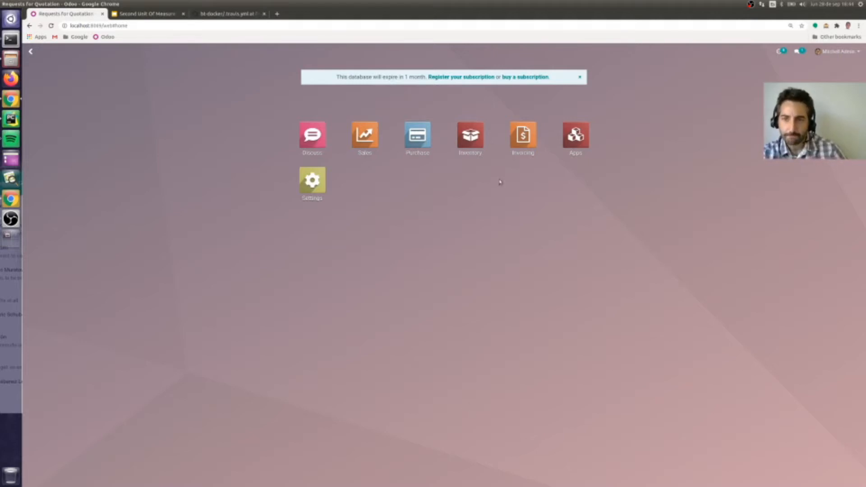
- Open the Beef product record from the Inventory product list
left_click(479, 157)
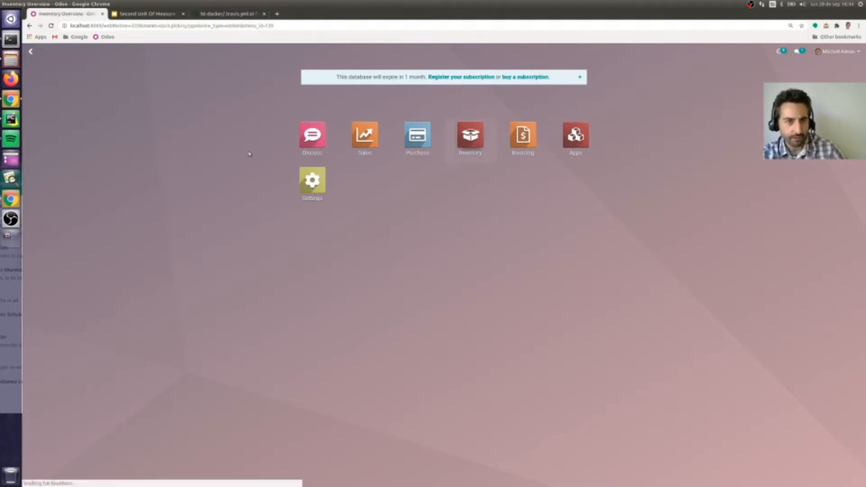
left_click(173, 52)
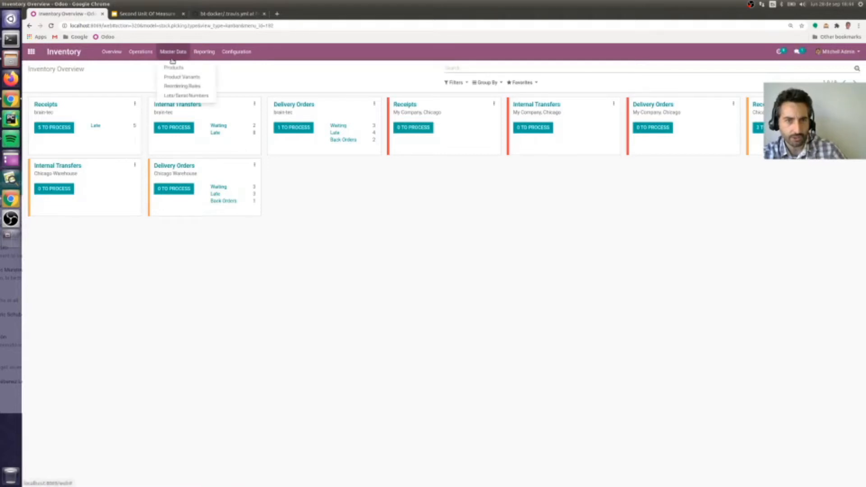
left_click(171, 68)
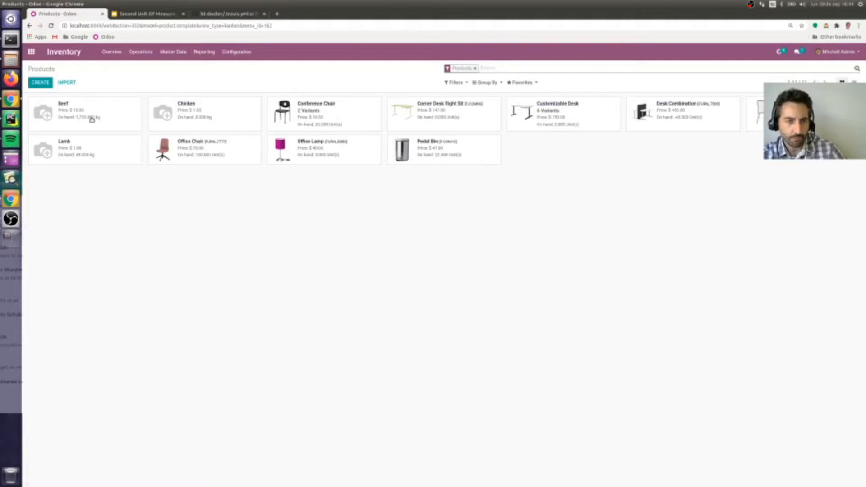
left_click(91, 119)
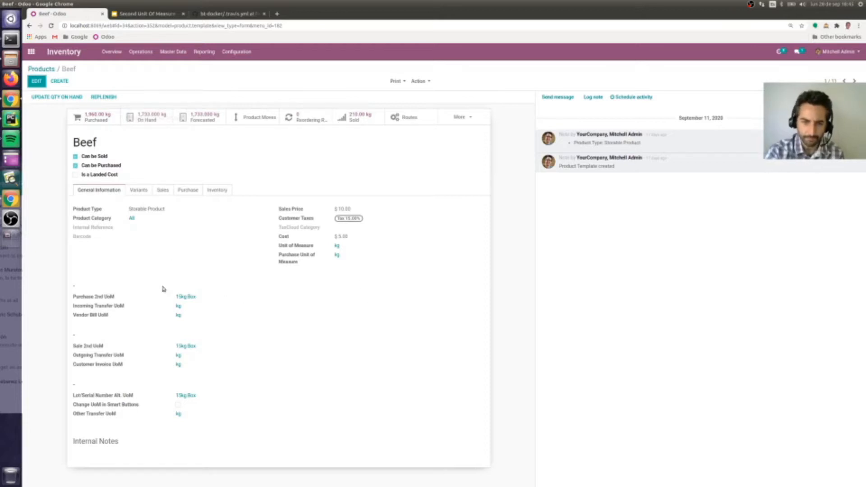
- Examine Beef's unit of measure, its purchase second-unit settings, and its inventory settings for reservation policy and tracking
left_click_drag(280, 249, 353, 246)
left_click(352, 247)
double_click(301, 249)
triple_click(302, 248)
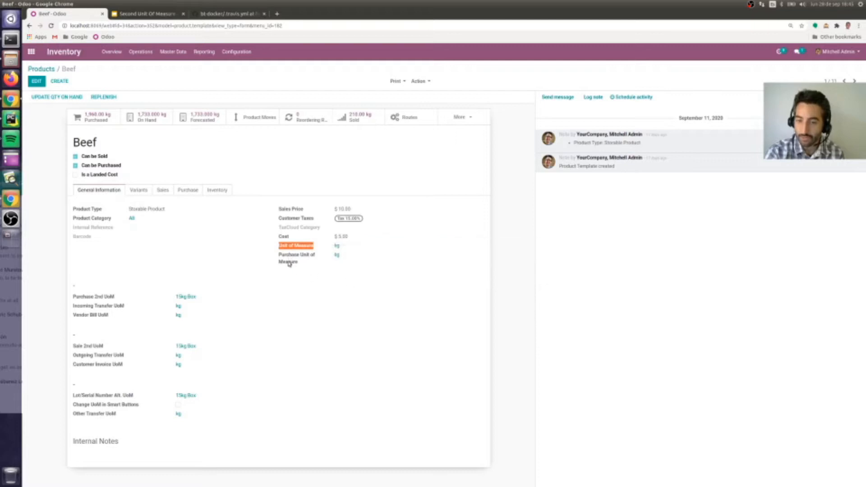
left_click_drag(70, 293, 79, 328)
left_click(79, 328)
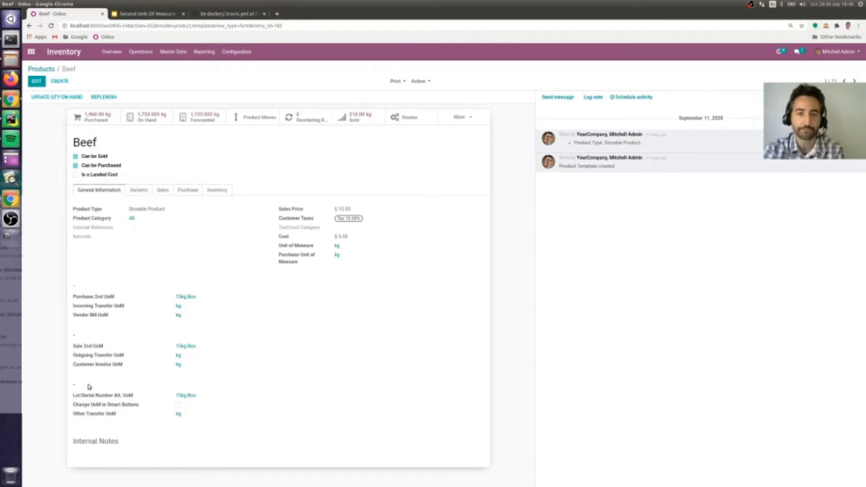
left_click(222, 192)
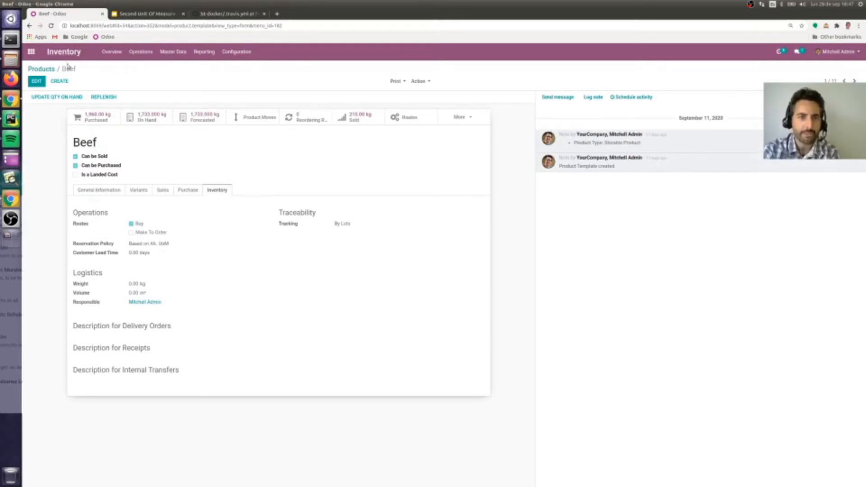
- Create a new request for quotation in Purchase with My Company, Chicago as the vendor
left_click(31, 52)
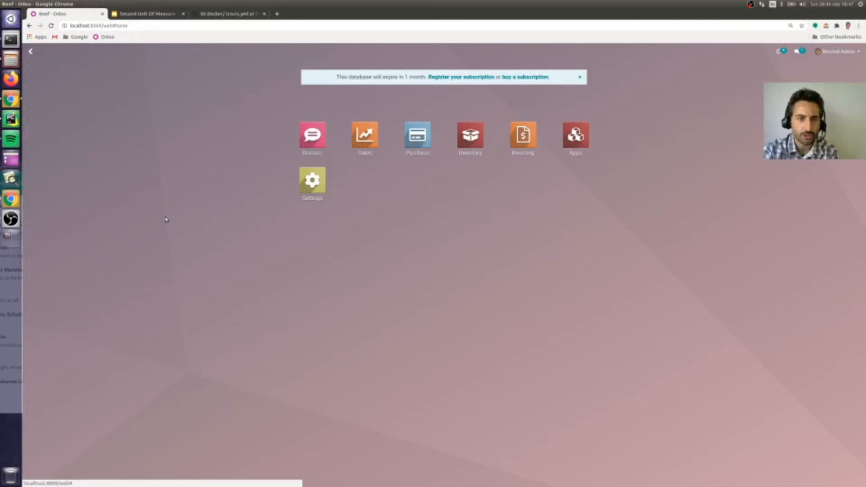
left_click(414, 149)
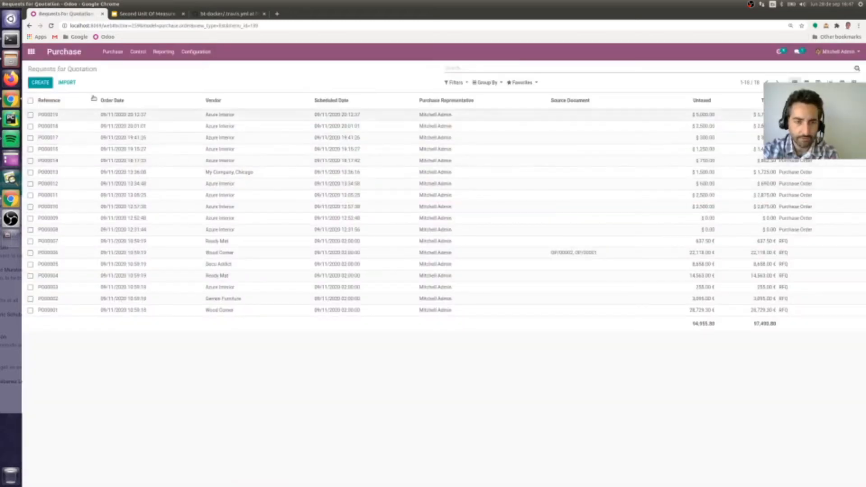
left_click(45, 83)
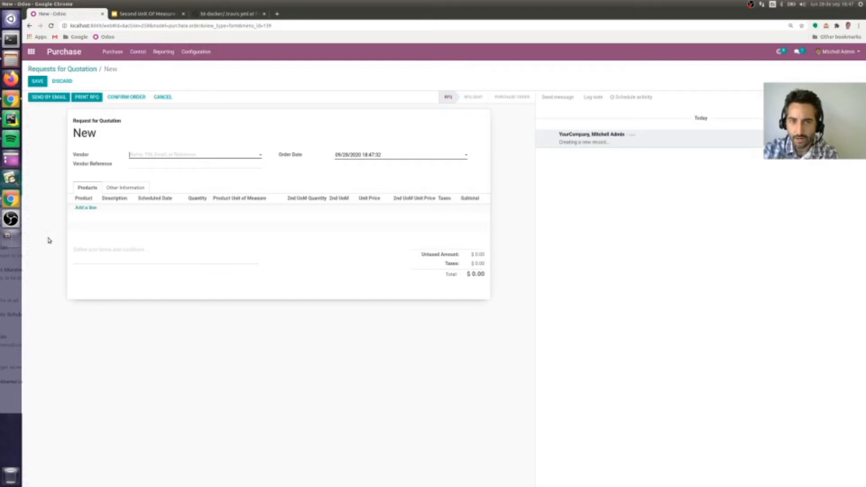
left_click(203, 158)
left_click(199, 207)
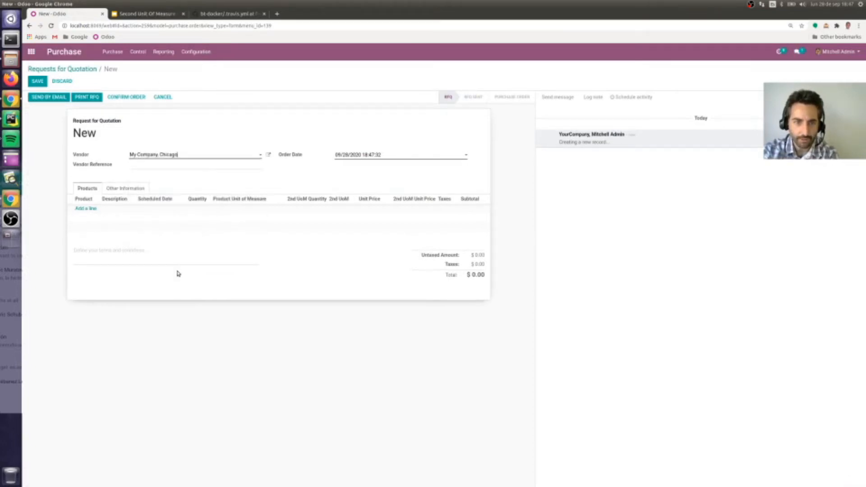
- Add a Beef product line to the request for quotation with a quantity of 1000 kg
left_click(83, 209)
left_click(93, 210)
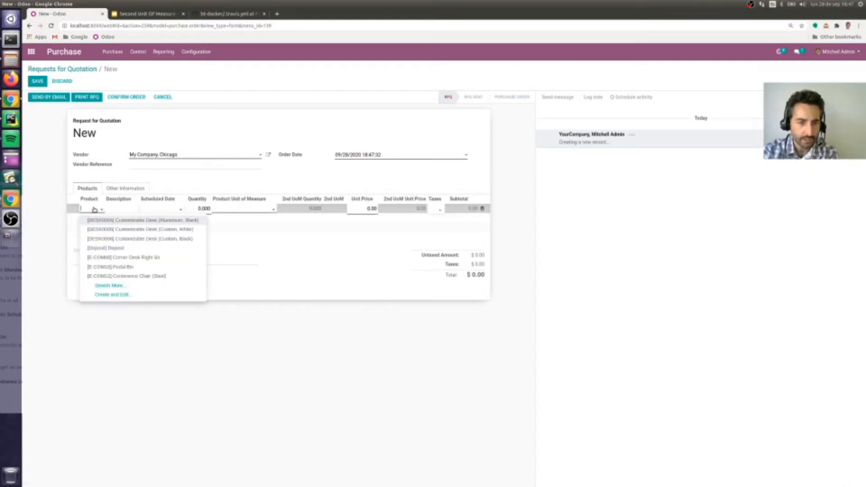
type("b")
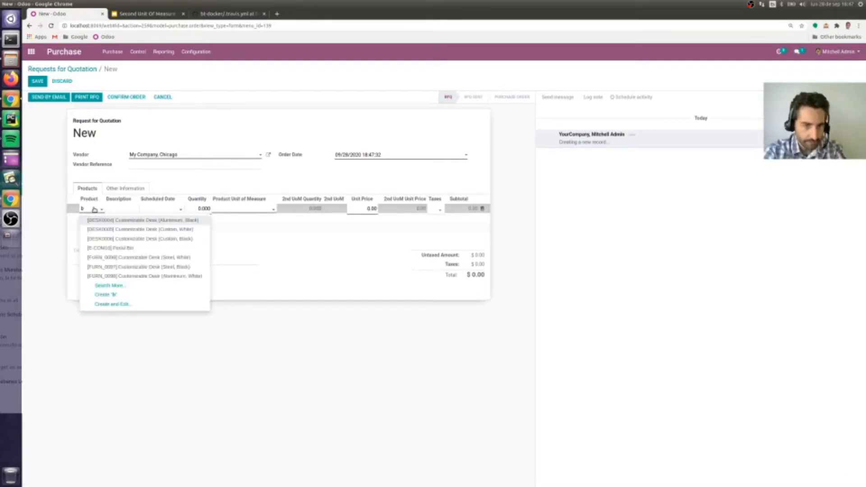
type("eef")
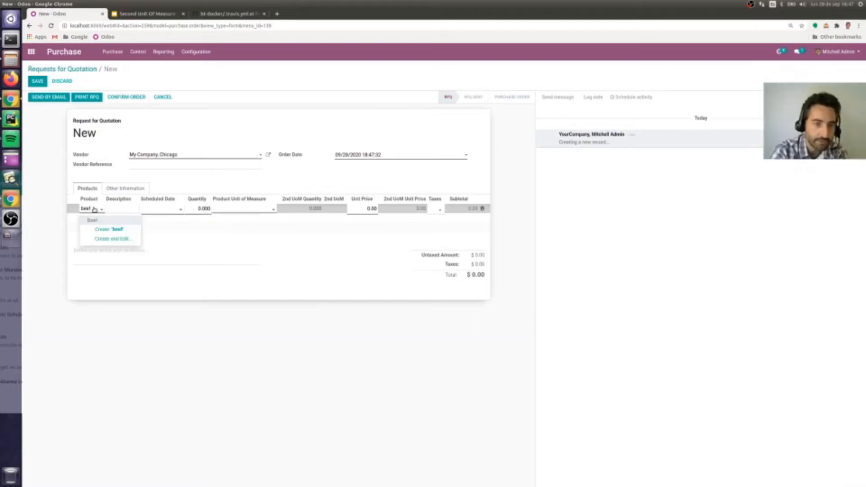
key("Return")
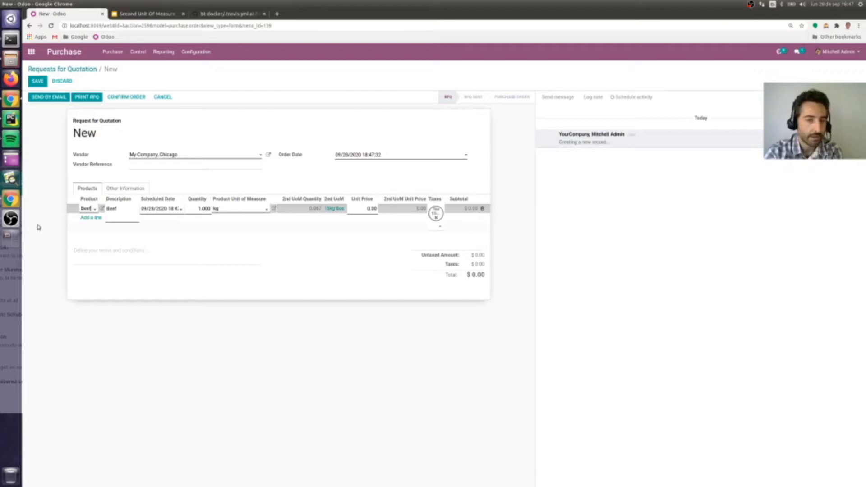
left_click(202, 208)
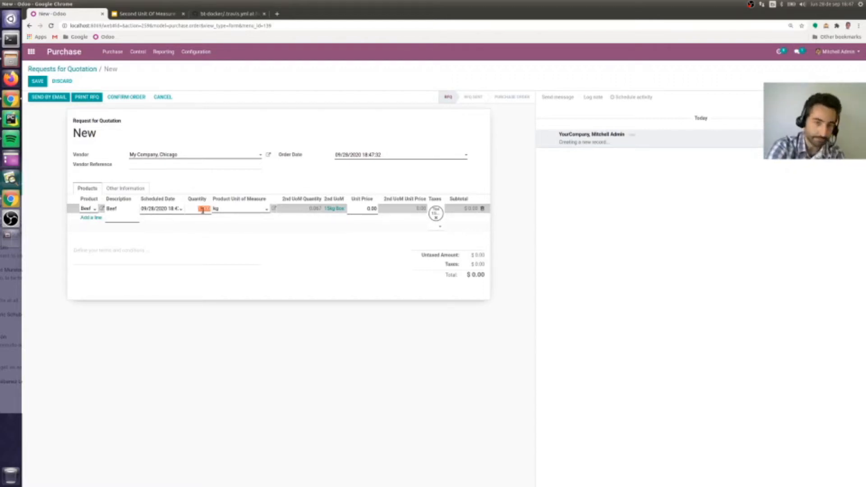
type("1000")
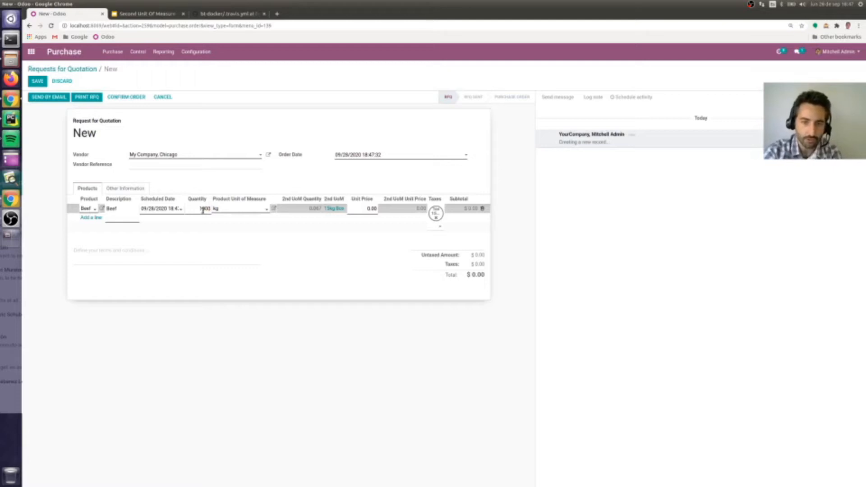
left_click(267, 251)
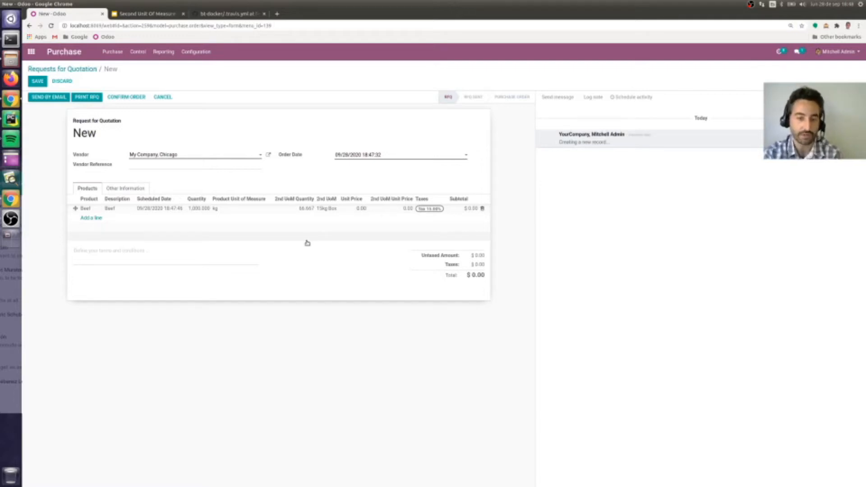
- Confirm the purchase order and open its product receipt for editing
left_click(126, 97)
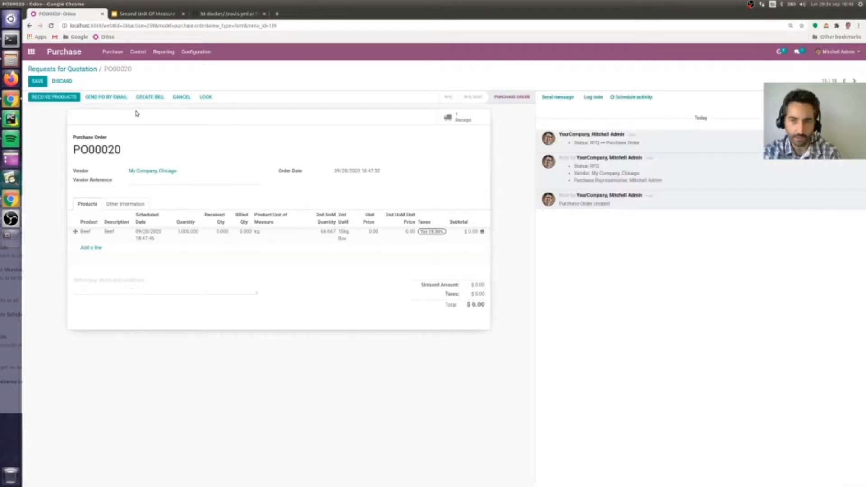
left_click(66, 97)
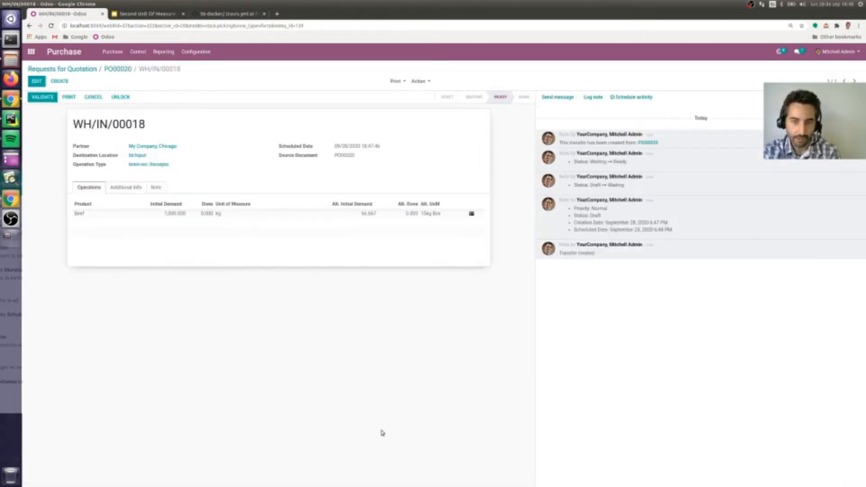
left_click(38, 81)
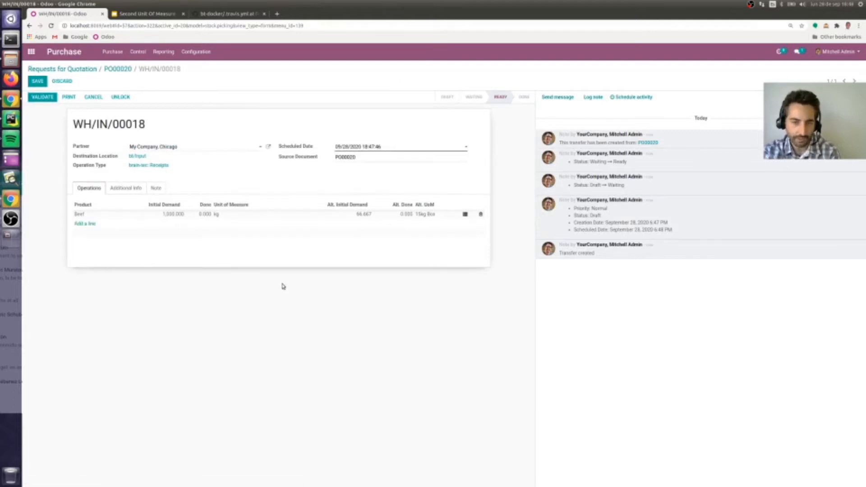
- In the Beef line's detailed operations, create a new lot with the proposed number and assign it to the line
left_click(465, 215)
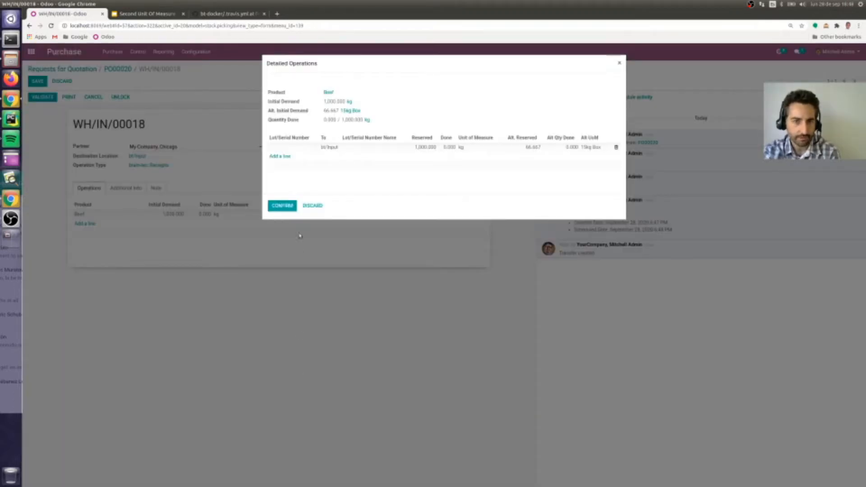
left_click(303, 150)
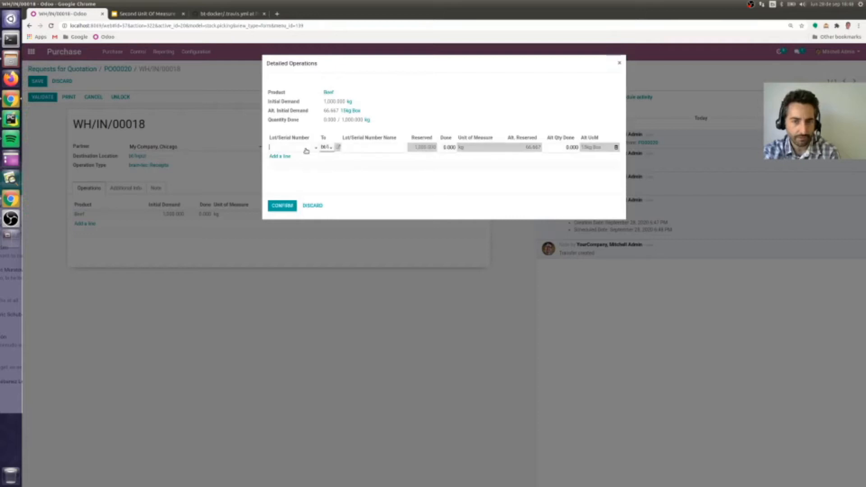
left_click(306, 150)
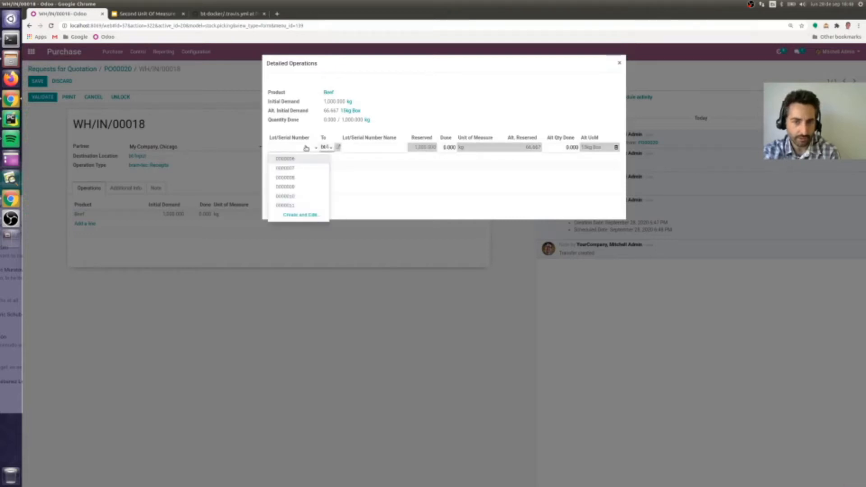
left_click(300, 215)
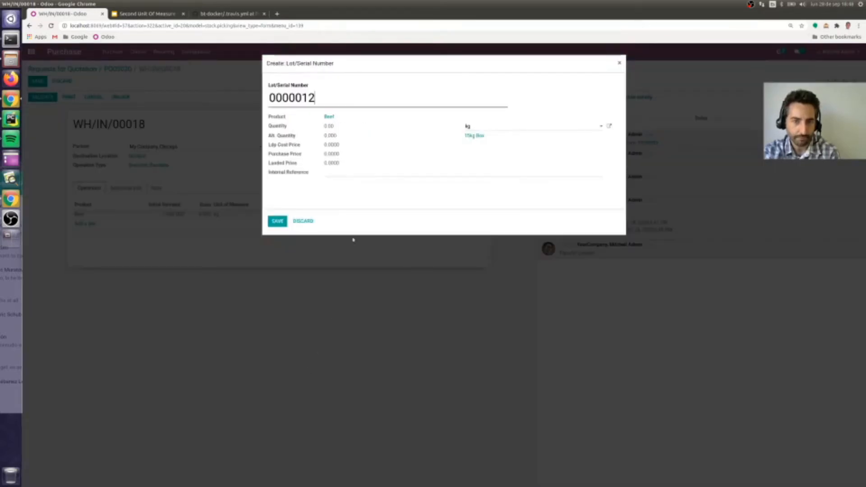
left_click(278, 220)
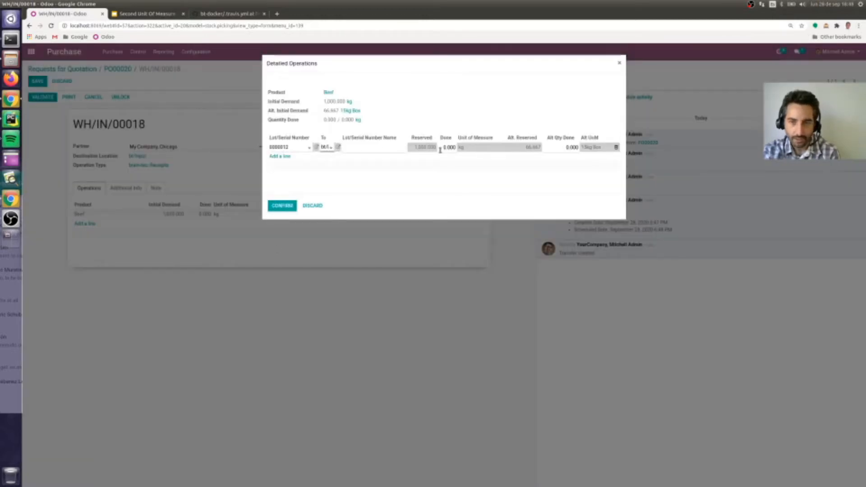
- Set the lot line's done quantity to 995 kg and its alternative done quantity to 67 boxes, and confirm the detailed operations
left_click(444, 147)
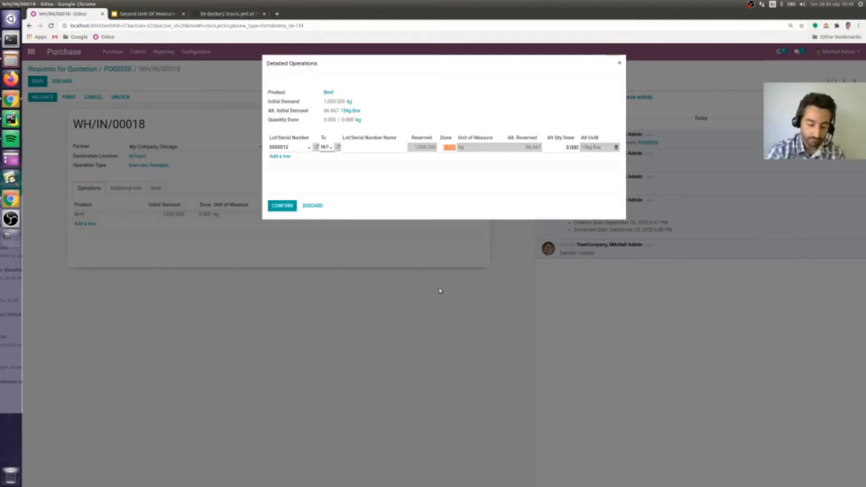
type("995")
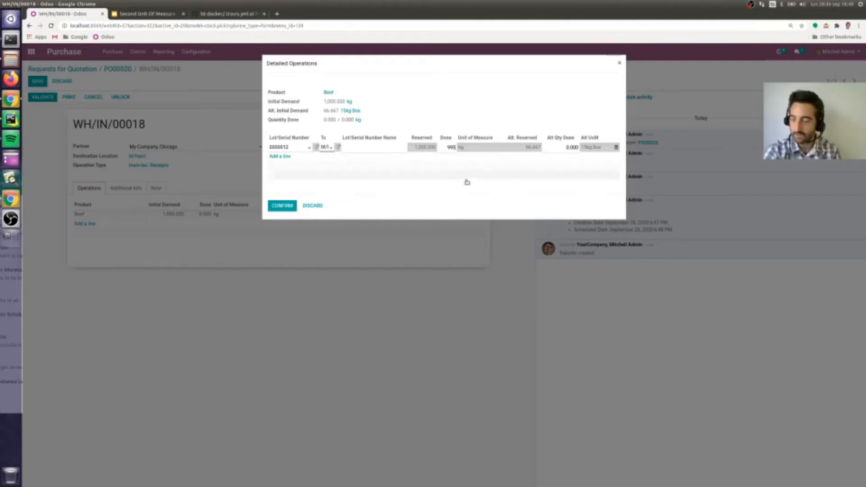
left_click(482, 197)
left_click(571, 147)
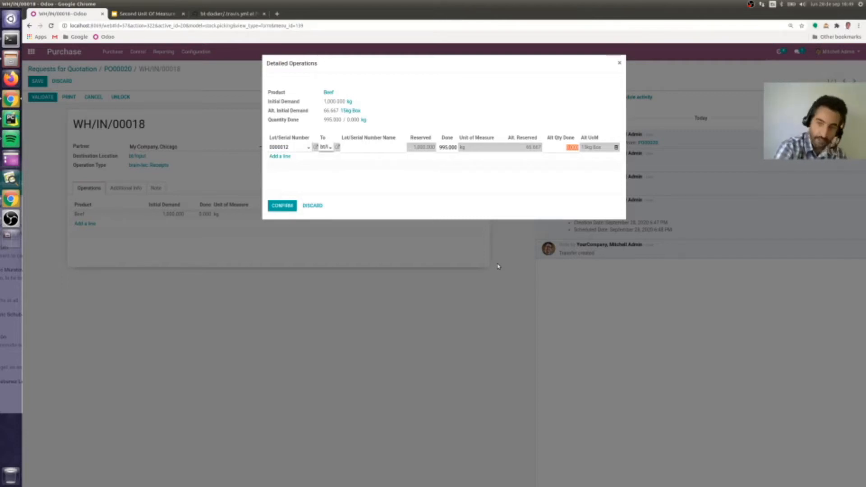
type("67")
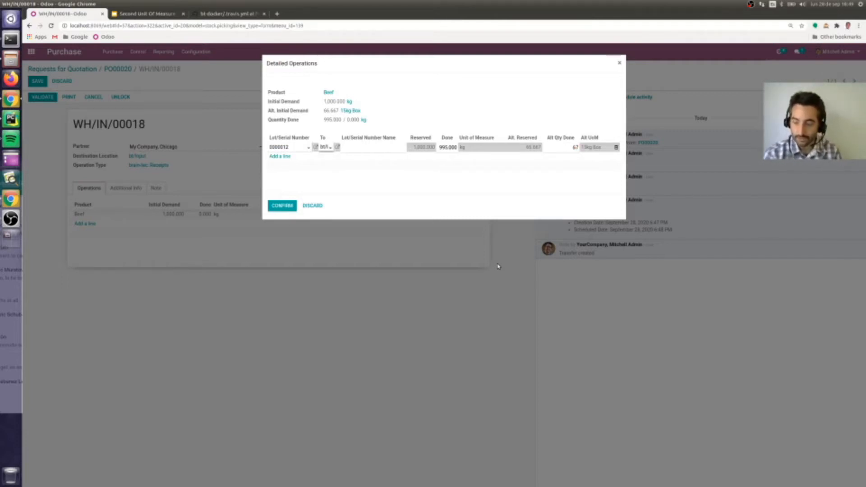
left_click(455, 190)
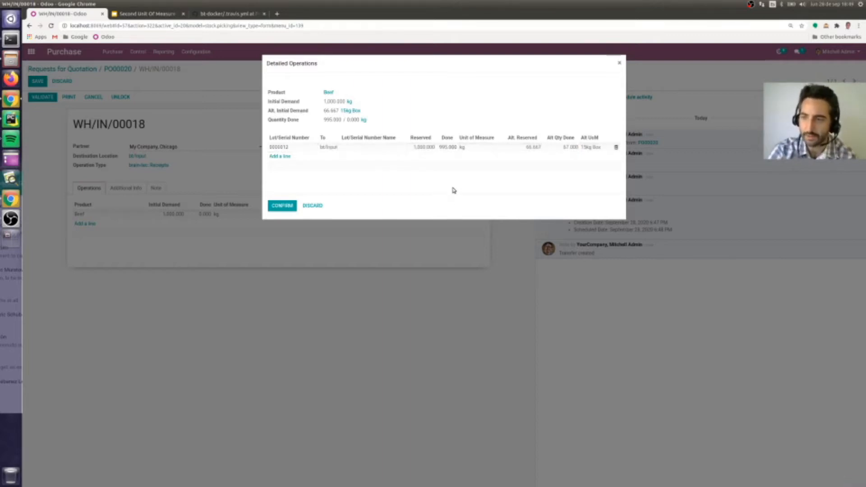
left_click(276, 206)
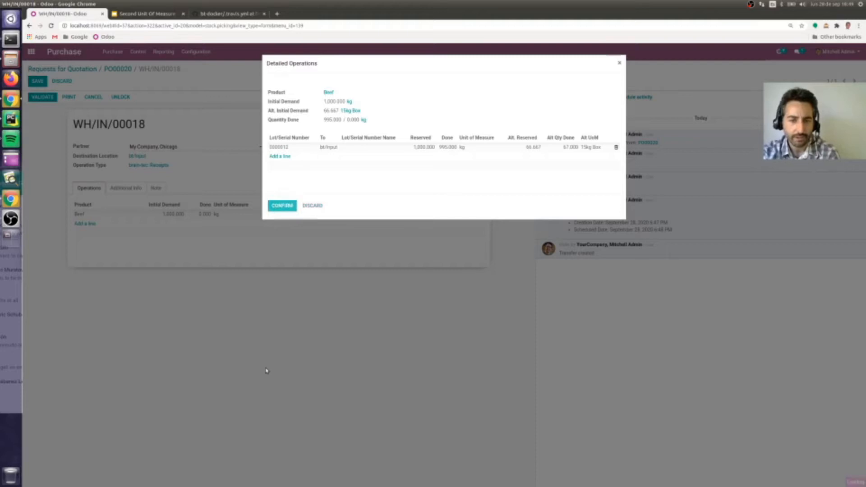
- Validate the Beef receipt without creating a backorder
left_click(49, 101)
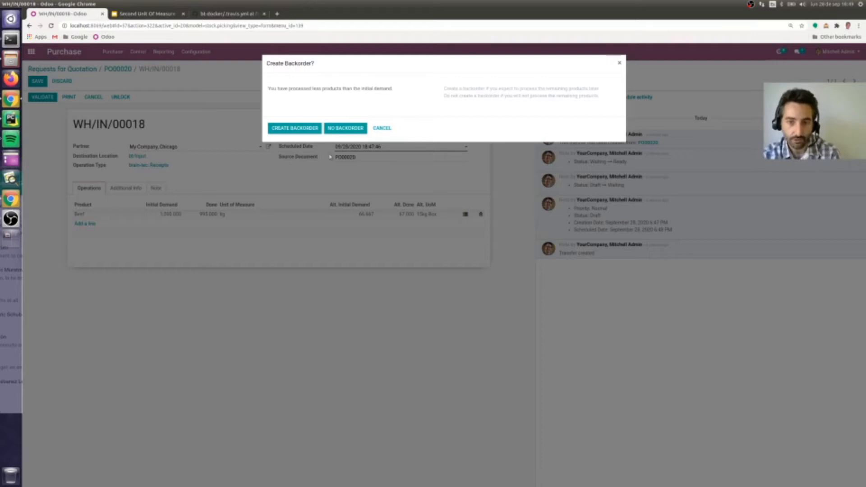
left_click(345, 129)
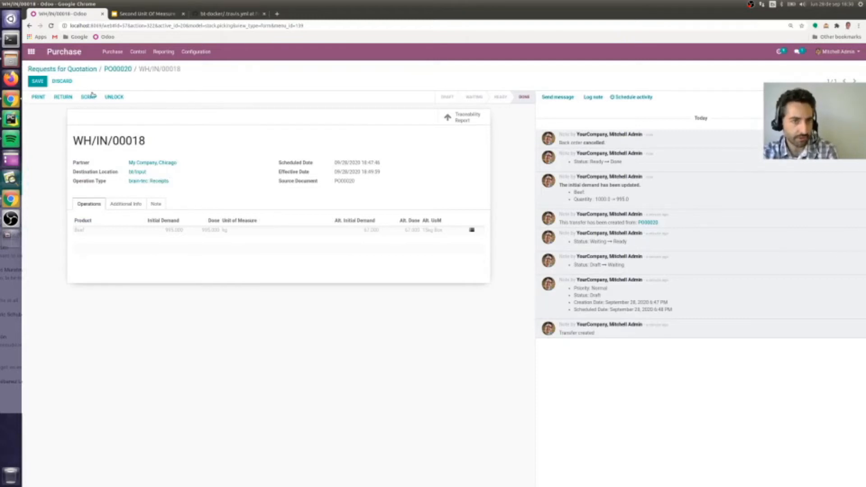
- Open the lots and serial numbers in Inventory, expand the Beef group and view the newest lot, 0000012
left_click(32, 52)
left_click(470, 135)
left_click(170, 55)
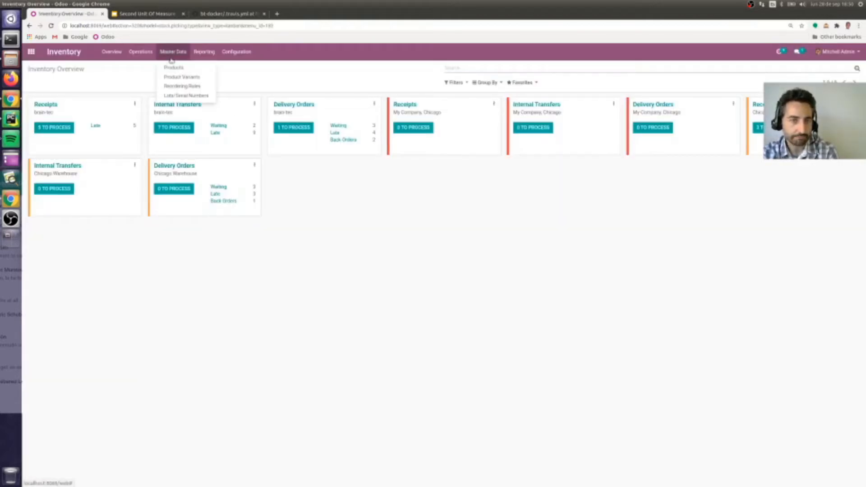
left_click(186, 94)
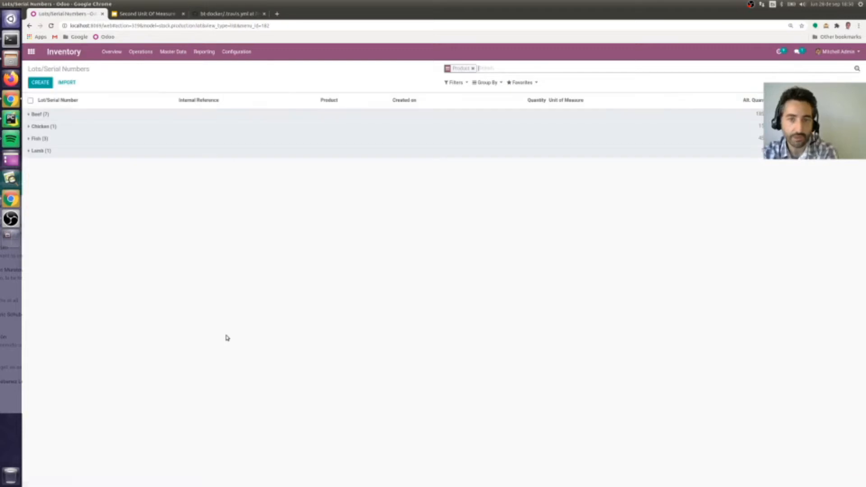
left_click(74, 114)
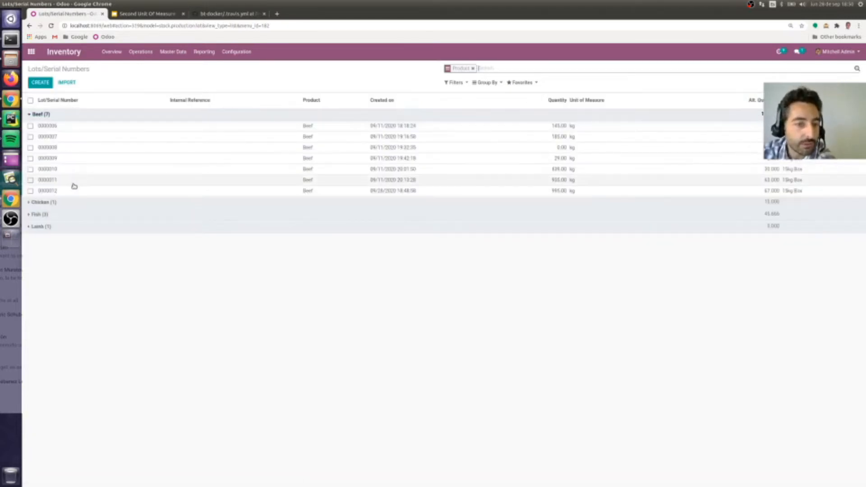
left_click(75, 191)
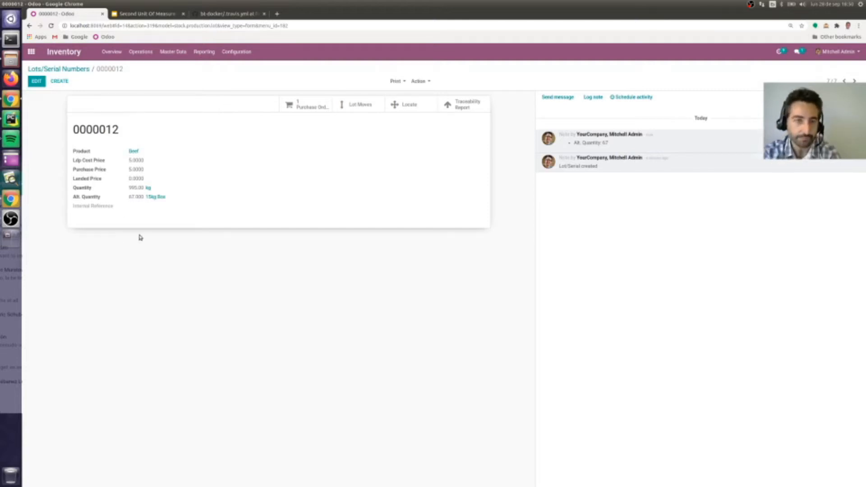
- Retrieve the current inventory report including alternative quantities, and expand Beef down to the lots in bt/Input
left_click(207, 51)
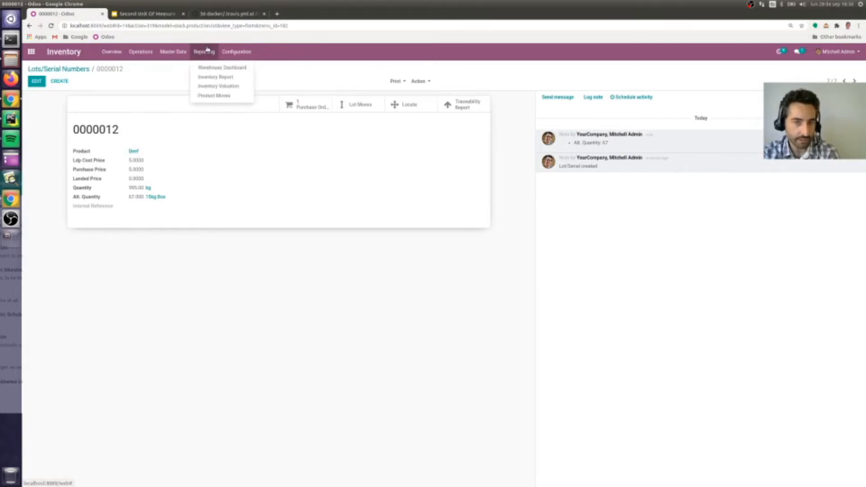
left_click(215, 77)
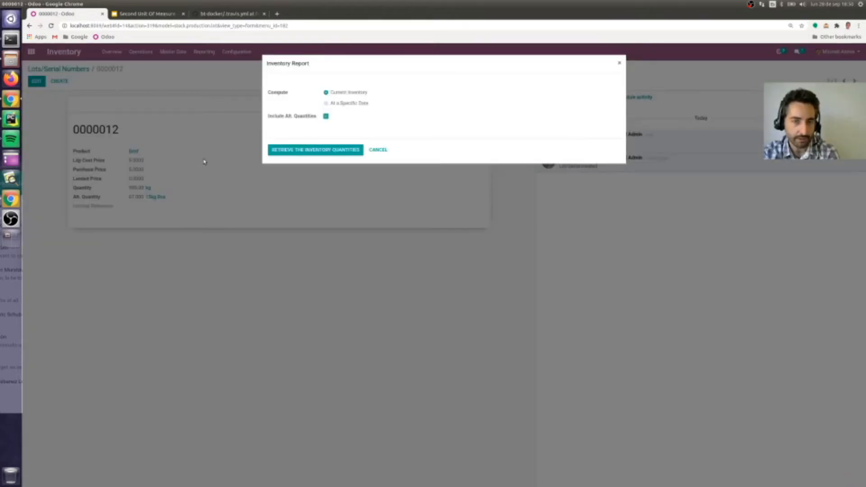
left_click(329, 152)
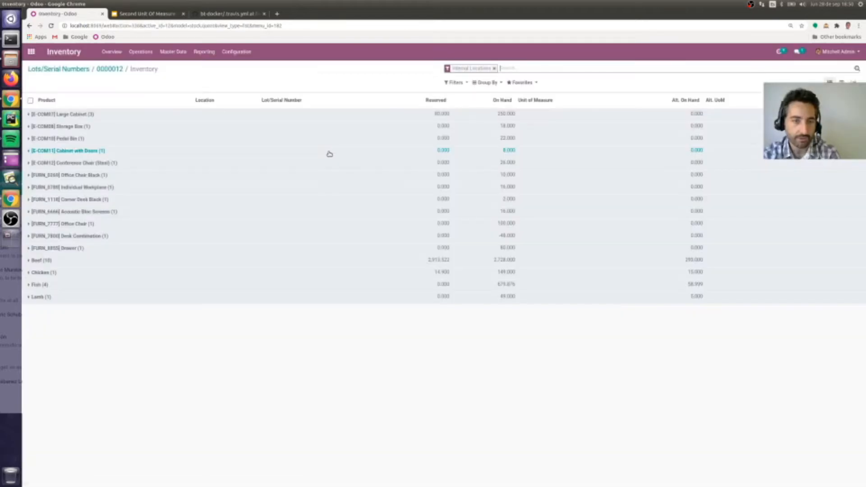
left_click(183, 262)
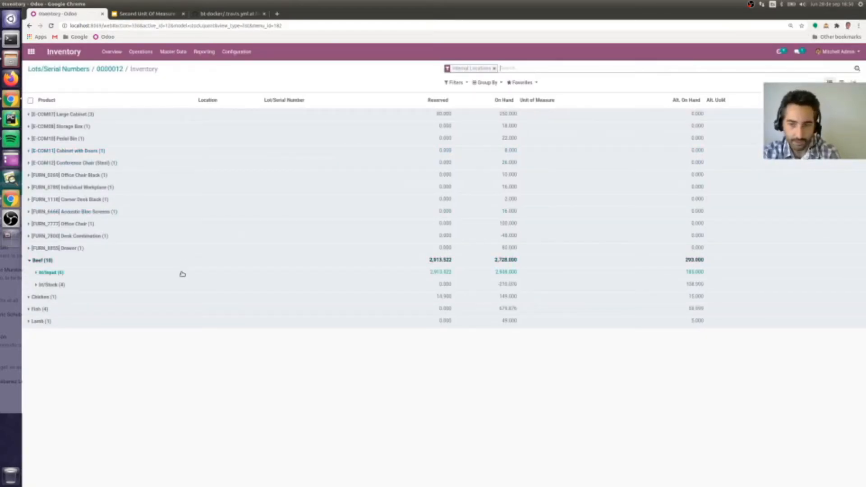
left_click(183, 273)
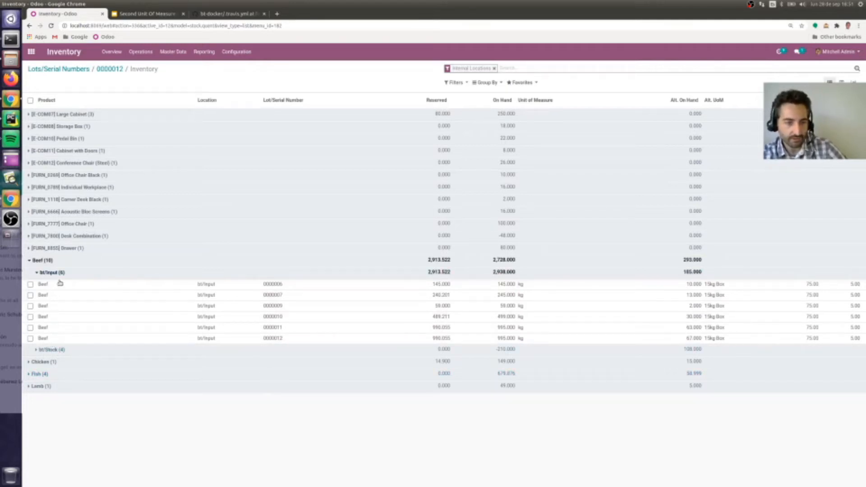
left_click(205, 53)
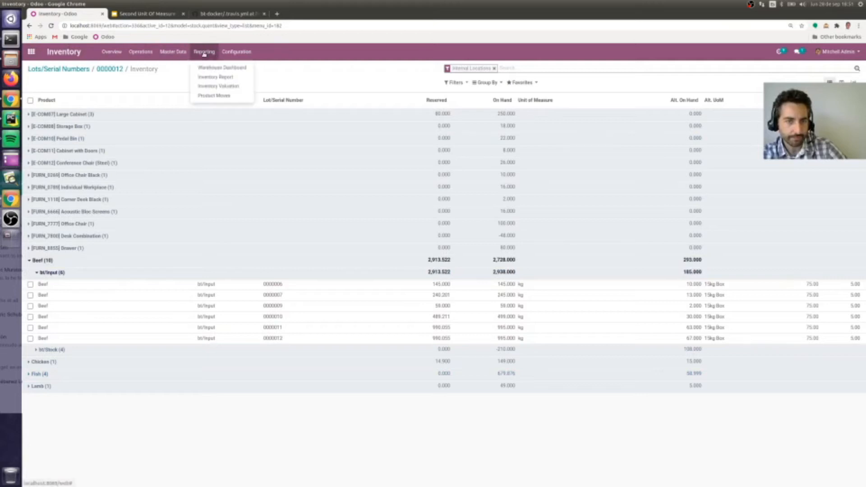
left_click(215, 77)
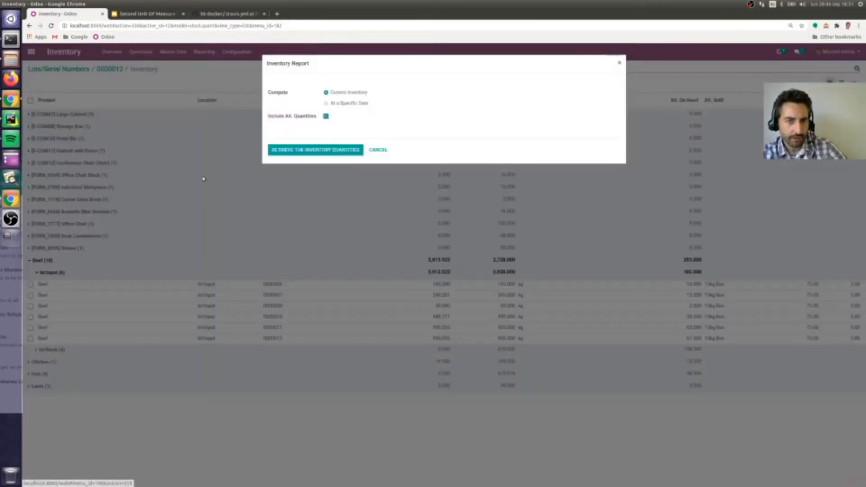
left_click(378, 149)
- Retrieve the inventory valuation report for the current inventory
left_click(204, 52)
left_click(216, 87)
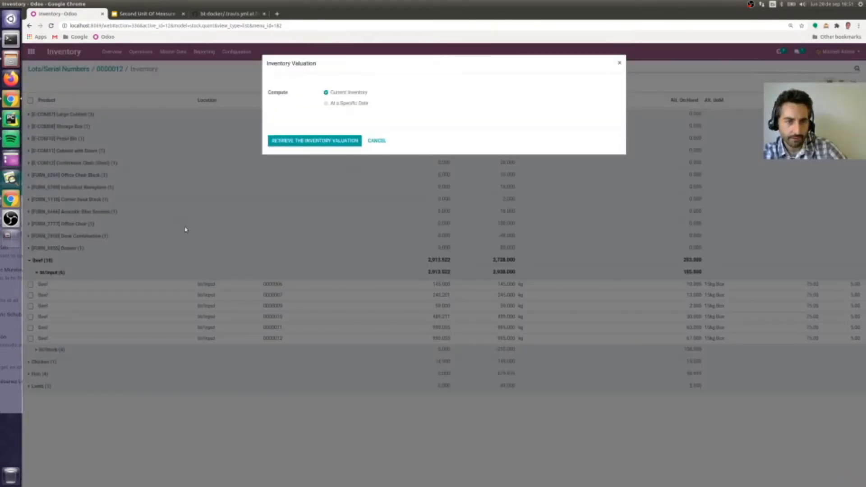
left_click(344, 141)
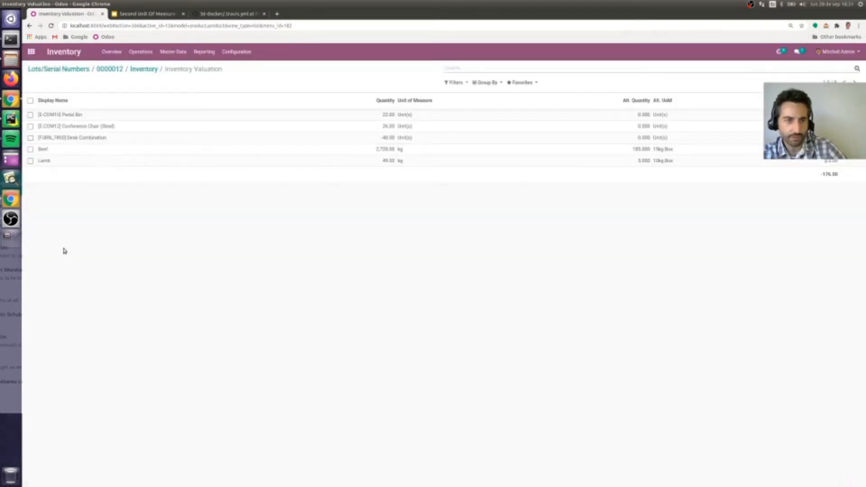
- Open the Beef product from the valuation list and review its additional shortcuts and inventory settings
left_click(85, 153)
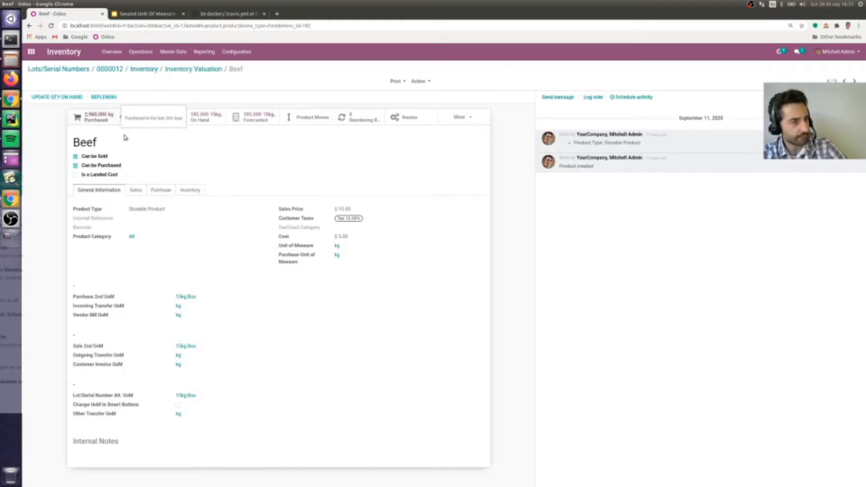
left_click(460, 121)
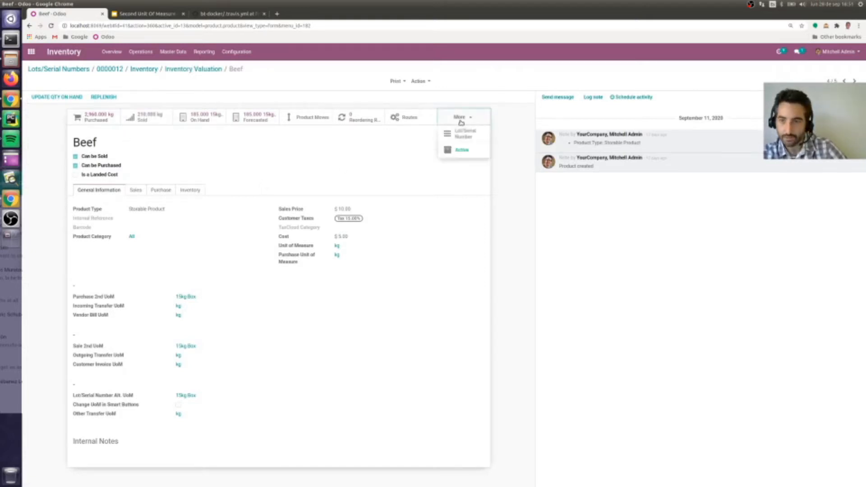
left_click(460, 120)
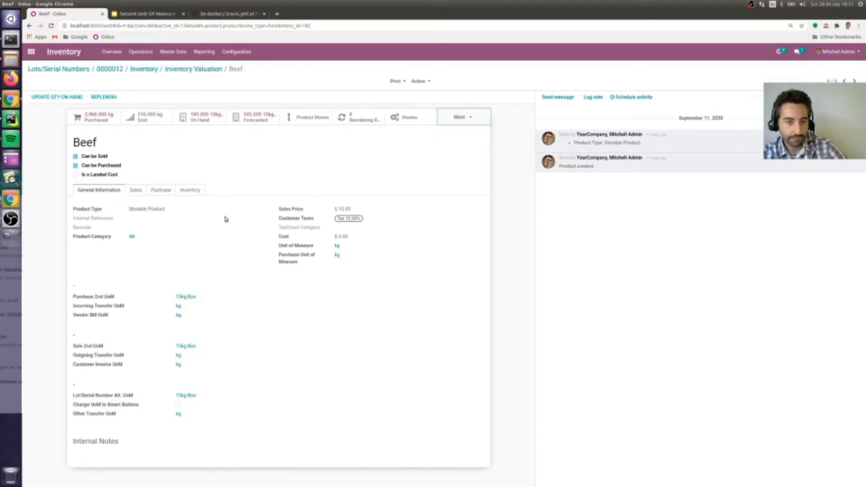
left_click(203, 189)
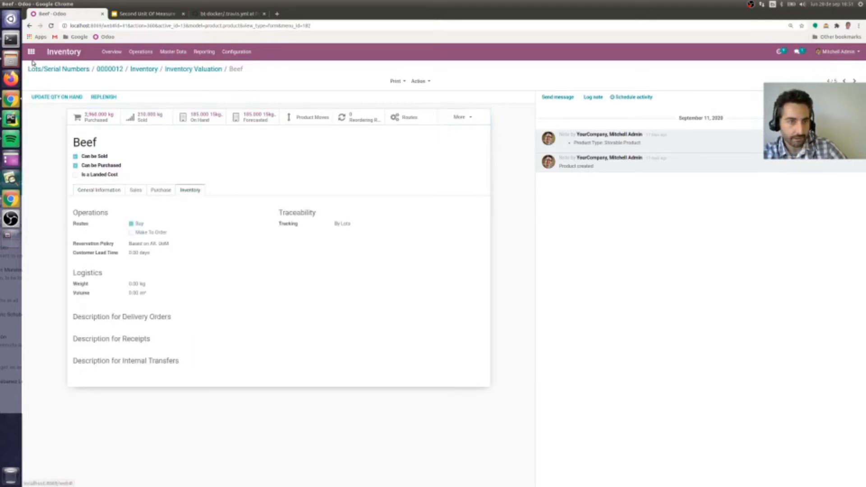
- Create a new quotation in Sales with Azure Interior as the customer
left_click(32, 57)
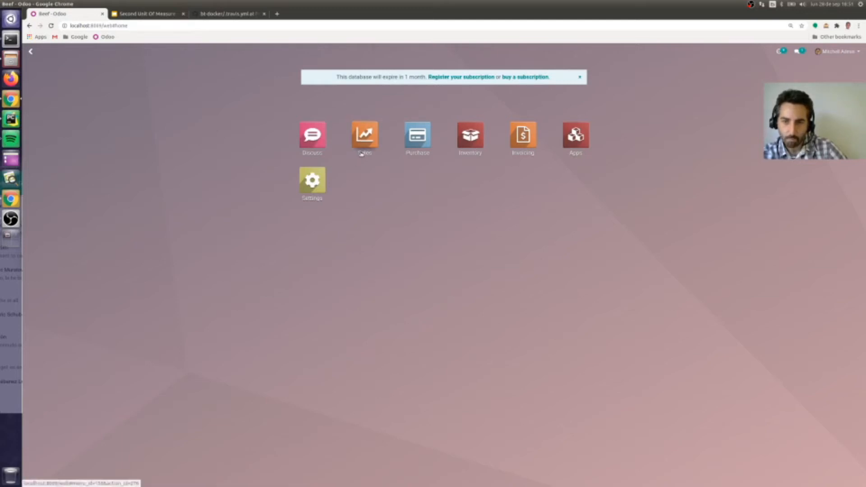
left_click(363, 137)
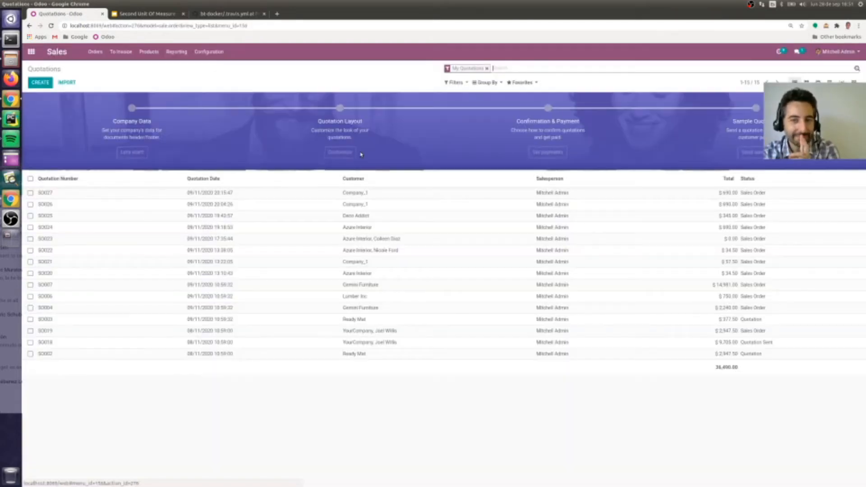
left_click(37, 84)
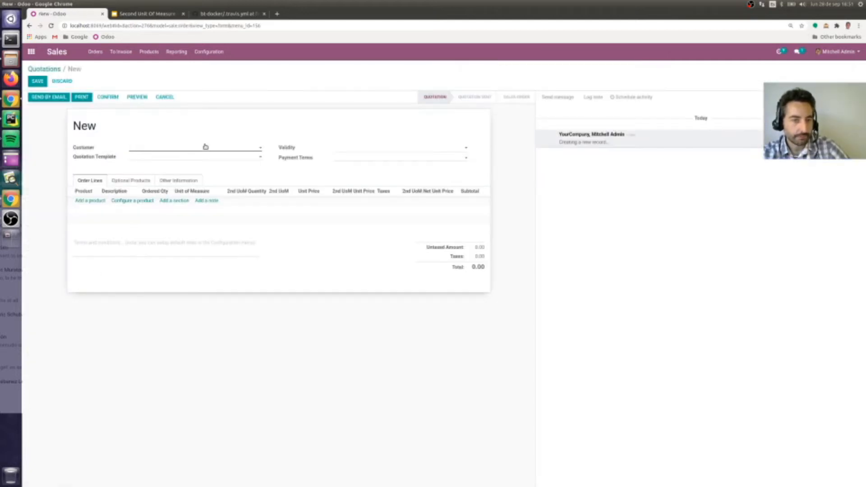
left_click(199, 160)
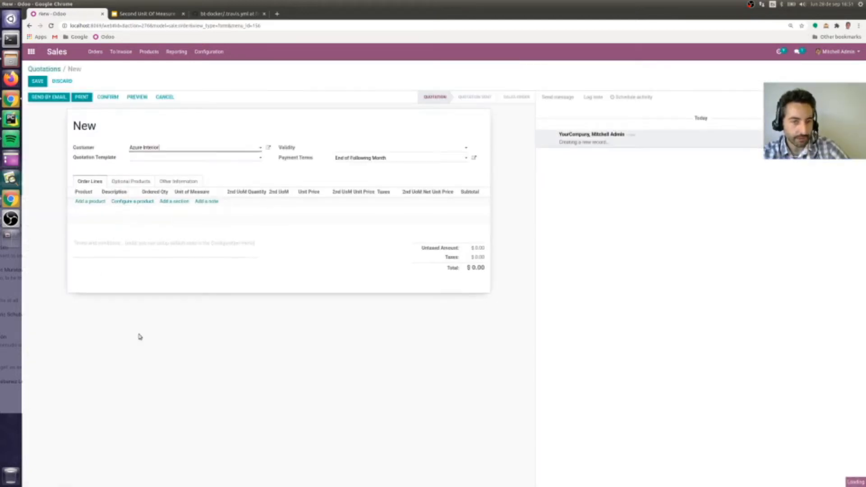
- Add a Beef order line to the quotation with an ordered quantity of 60 kg
left_click(91, 201)
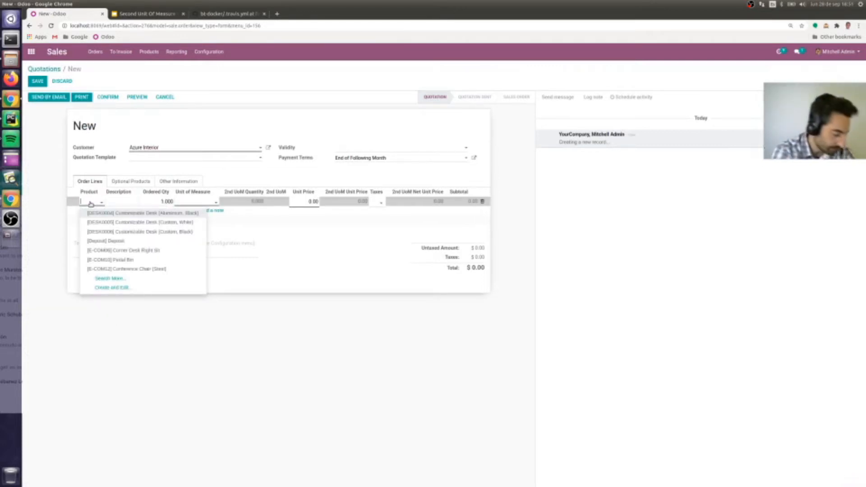
type("teel")
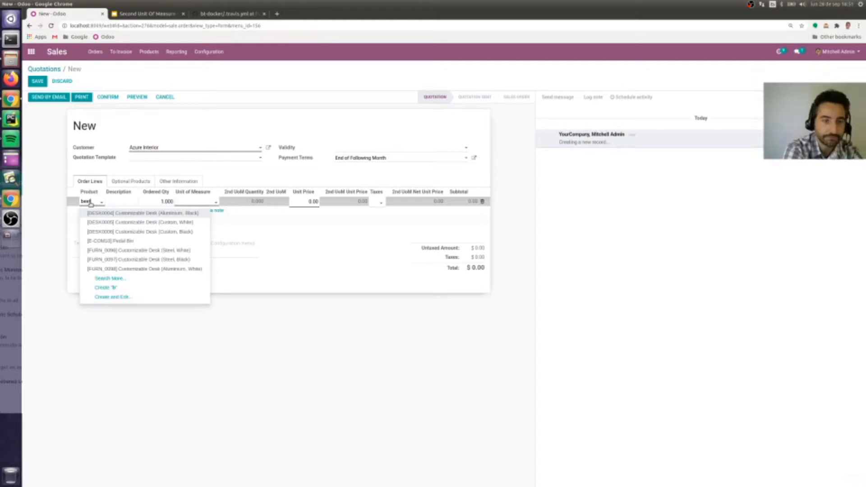
left_click(100, 215)
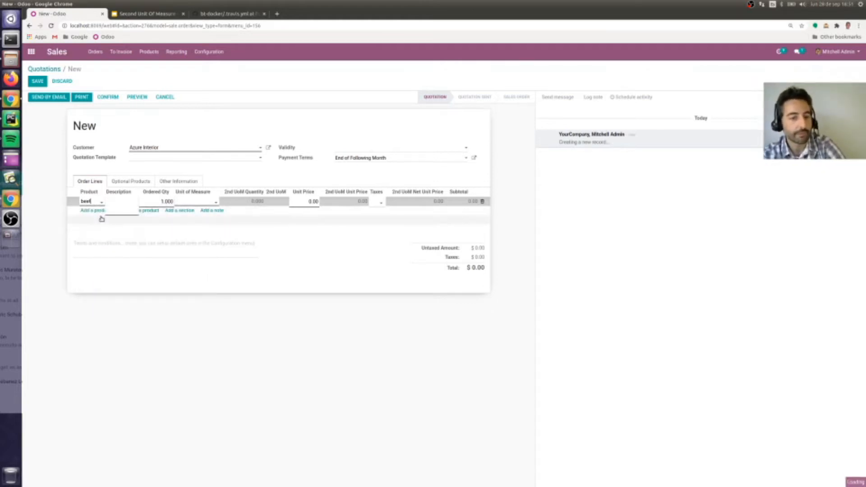
left_click_drag(160, 202, 178, 202)
type("60")
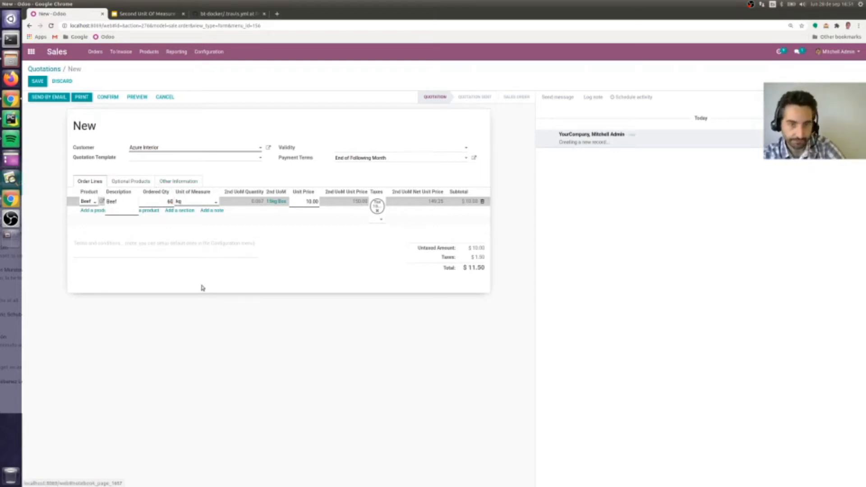
- Try 15kg Box as the Beef line's unit of measure, and set it back to kg
left_click(200, 202)
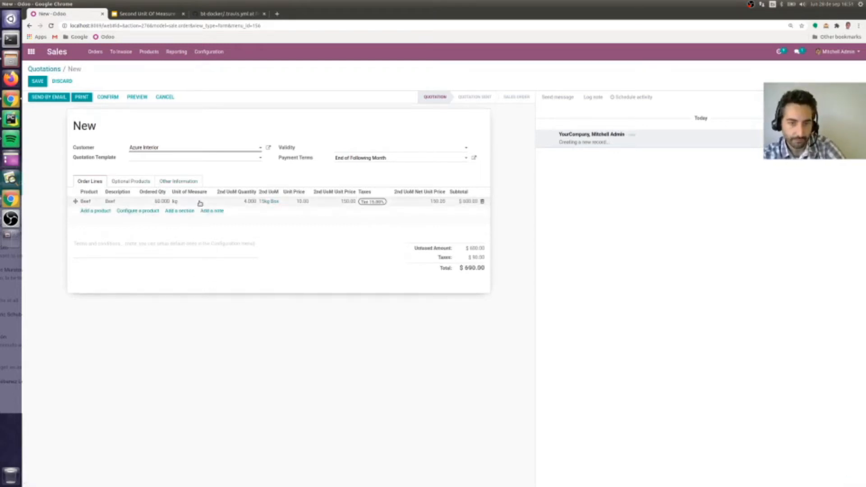
left_click(203, 222)
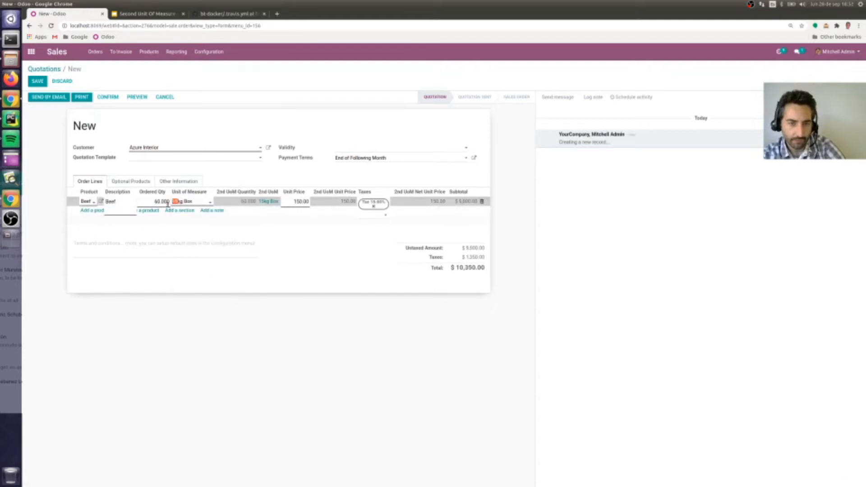
left_click(184, 203)
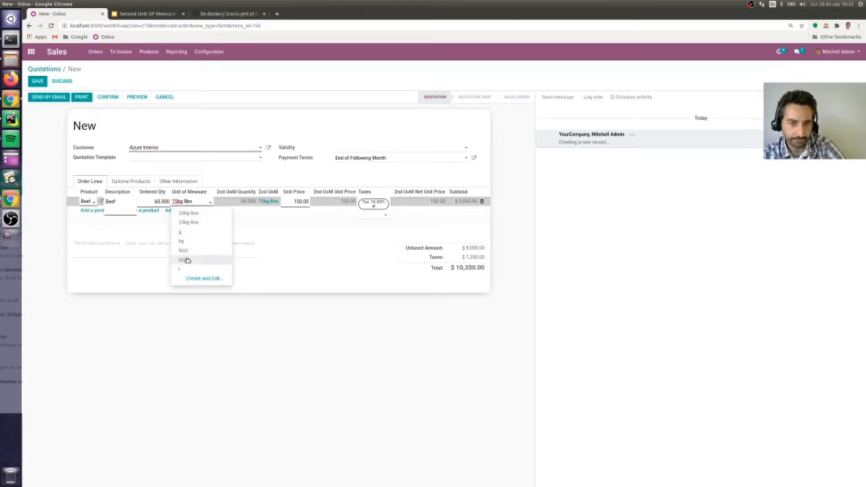
left_click(188, 202)
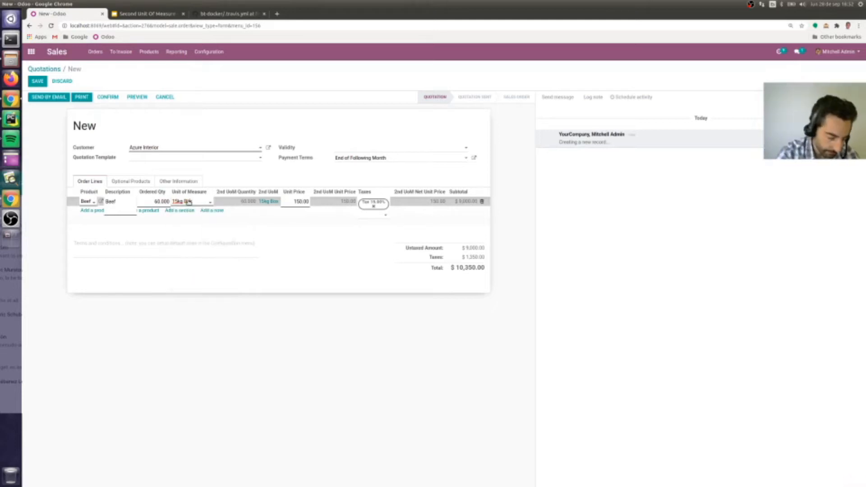
key("ctrl+a")
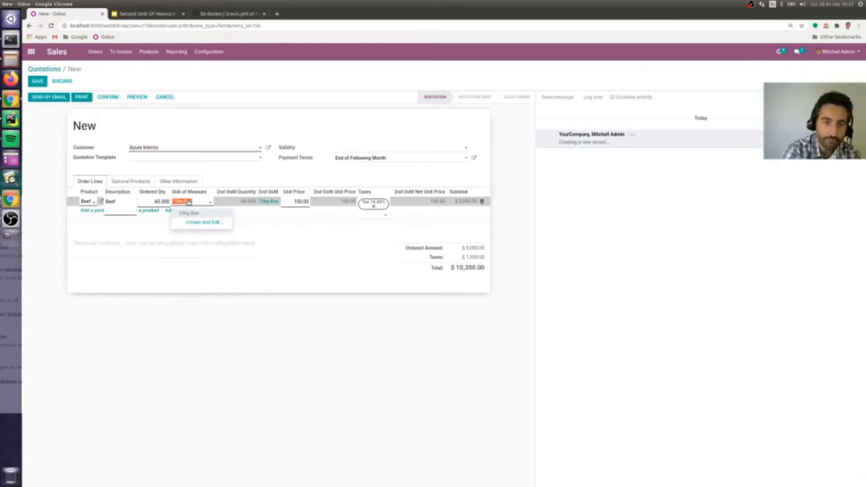
type("kg")
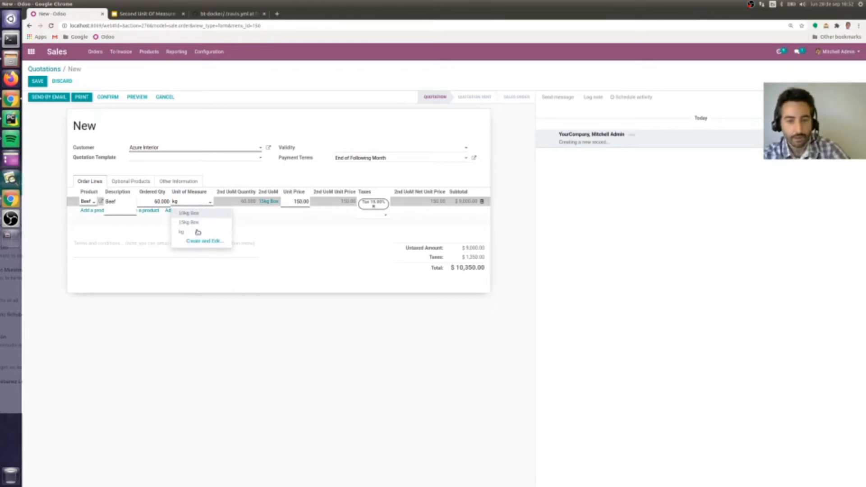
left_click(281, 378)
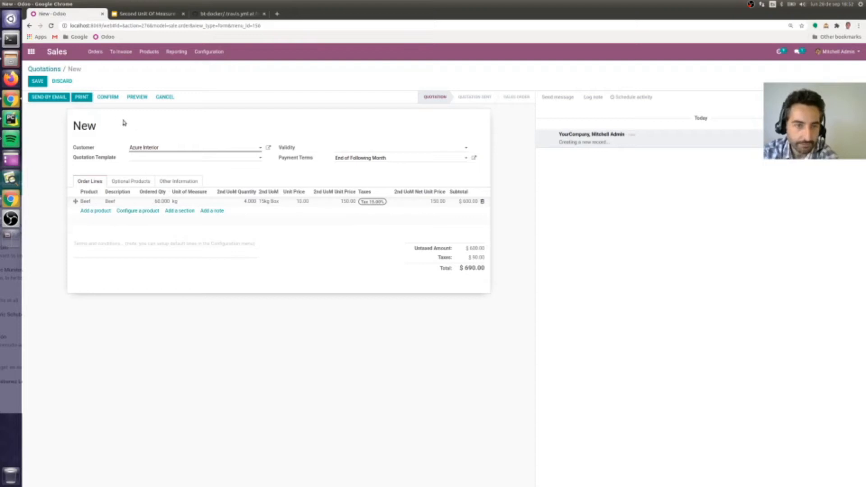
- Confirm the quotation as a sales order and open its delivery order for editing
left_click(109, 97)
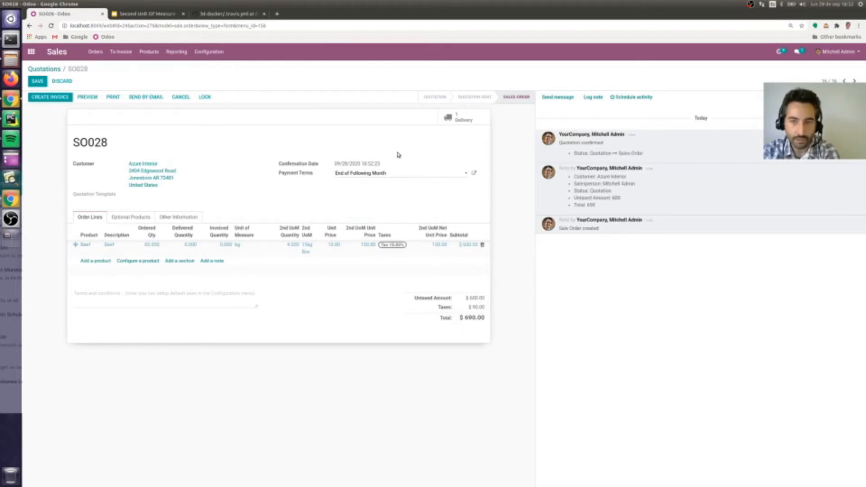
left_click(461, 118)
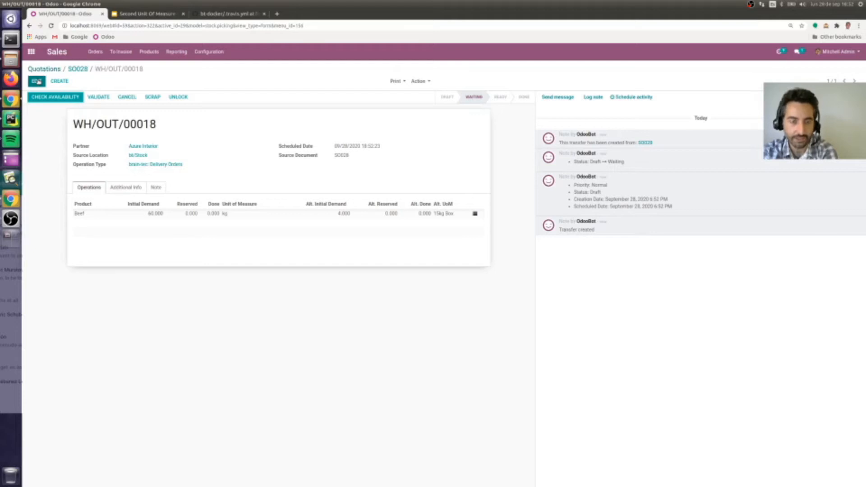
left_click(37, 81)
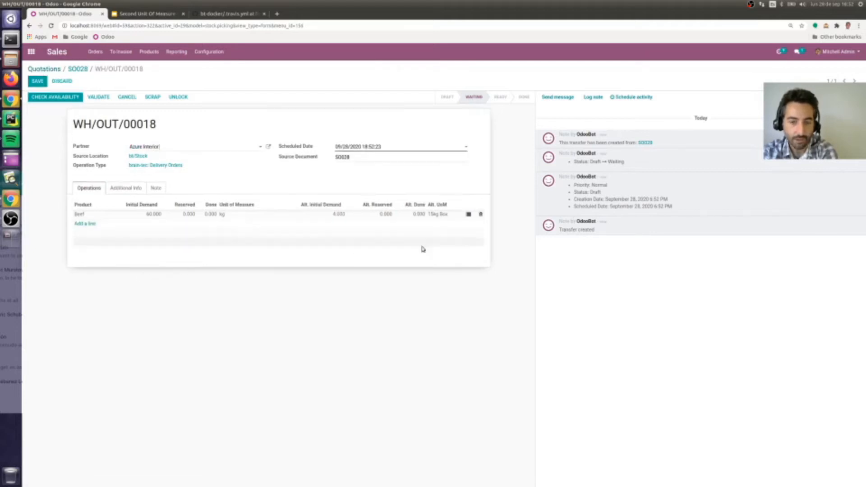
- Open the Beef line's detailed operations and add a line with lot number 0000012 from stock
left_click(467, 215)
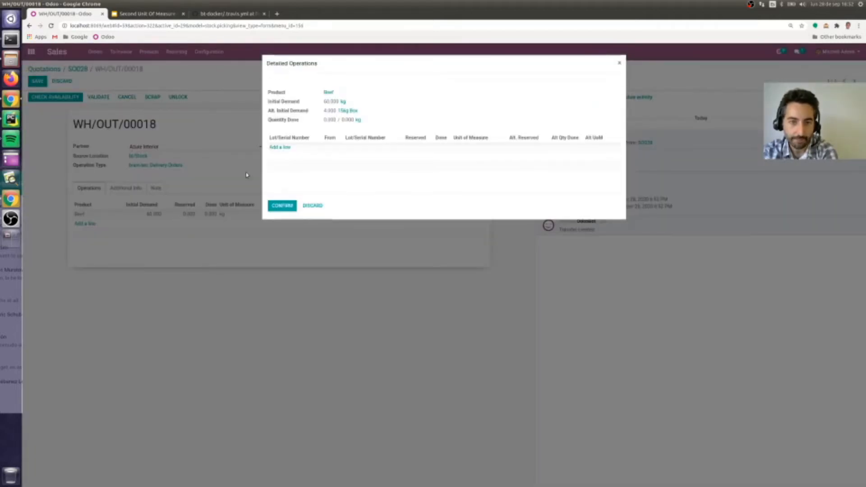
left_click(285, 148)
left_click(288, 147)
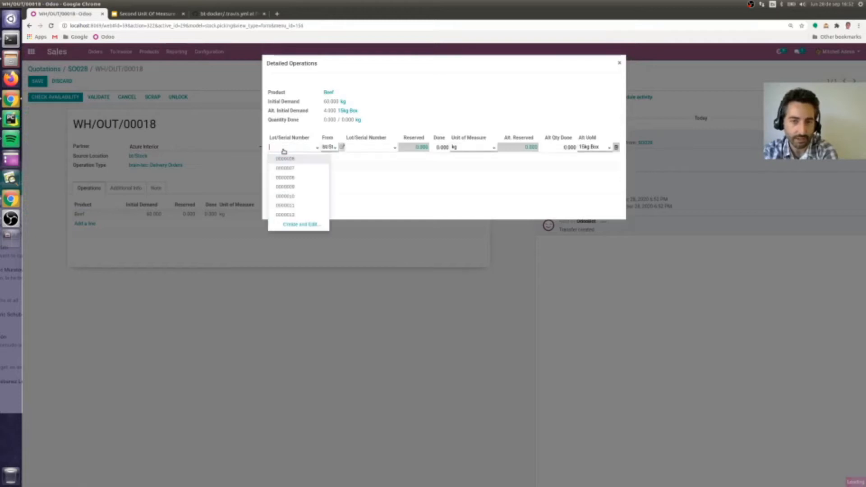
left_click(285, 214)
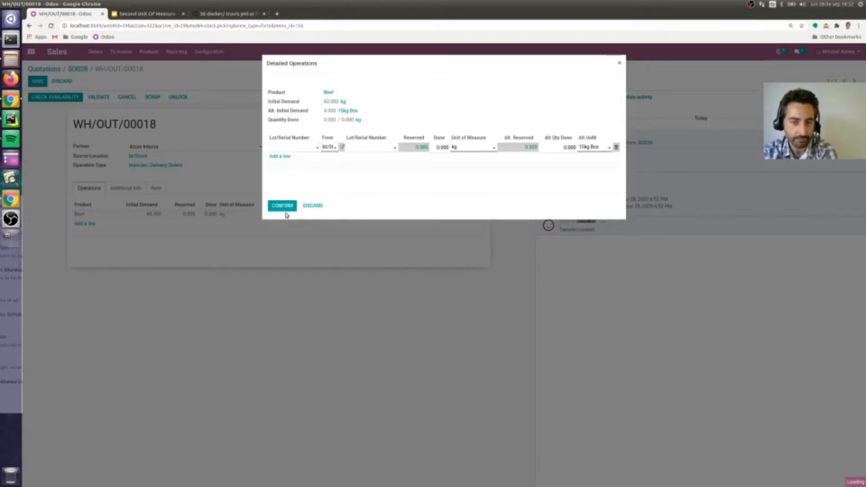
left_click(392, 188)
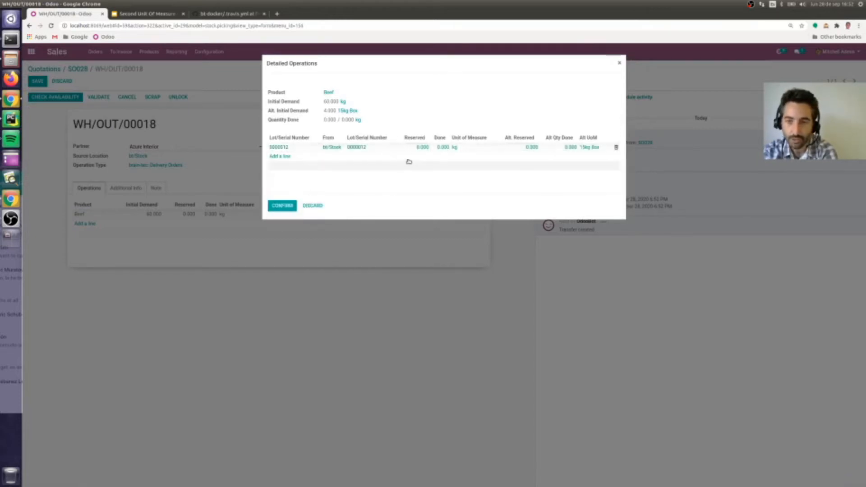
- Set the lot line's done quantity to 60 kg and its alternative done quantity to 4 of 15kg Box, and confirm the detailed operations
left_click(442, 148)
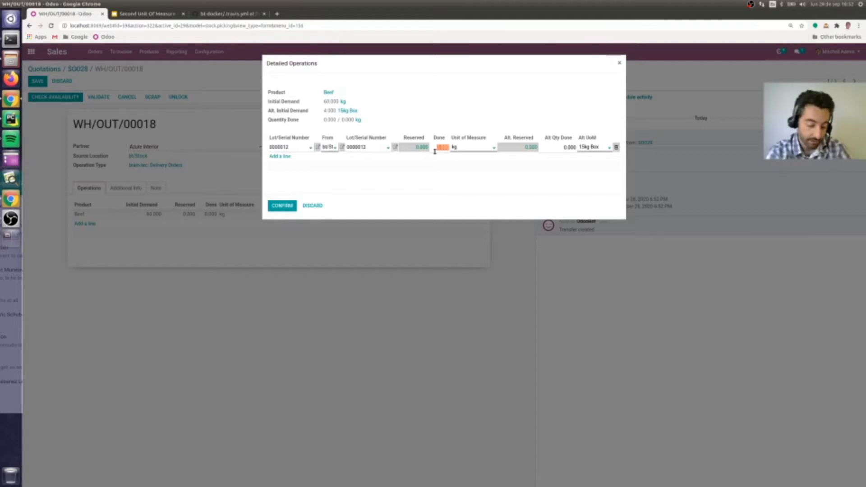
type("60")
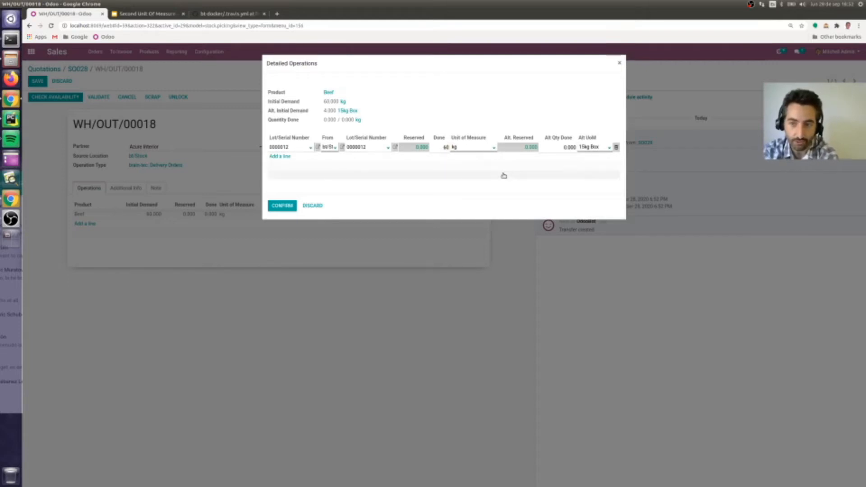
left_click(549, 150)
type("4")
left_click(448, 192)
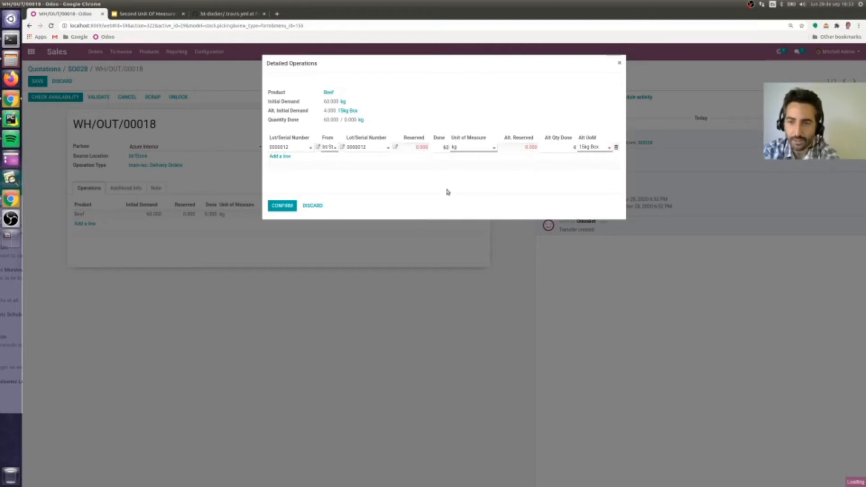
left_click(281, 206)
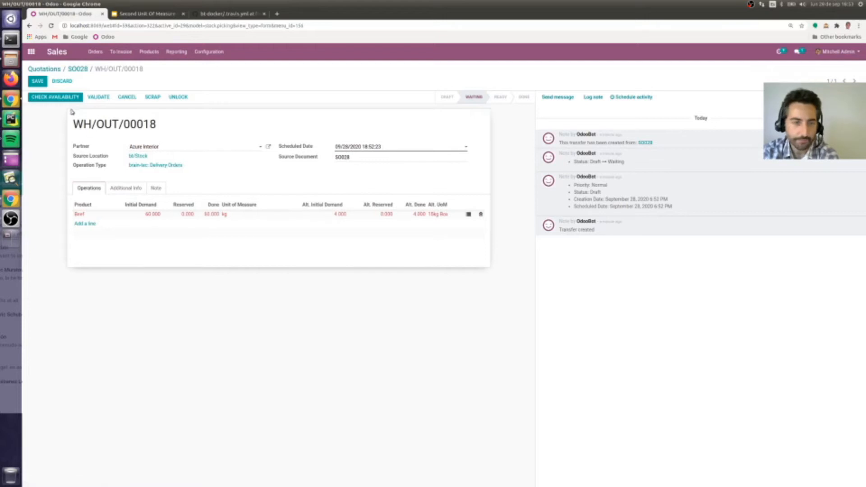
- Validate the delivery order, and create and view an invoice for the invoiceable lines of sales order SO028
left_click(67, 102)
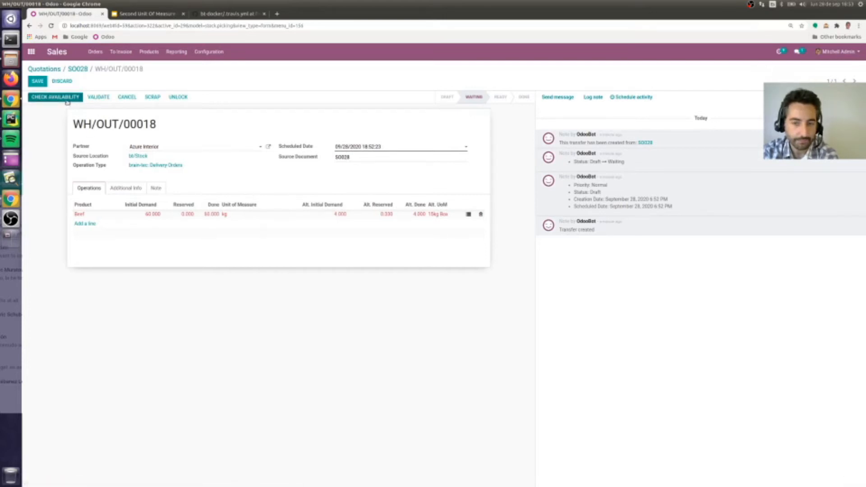
left_click(72, 99)
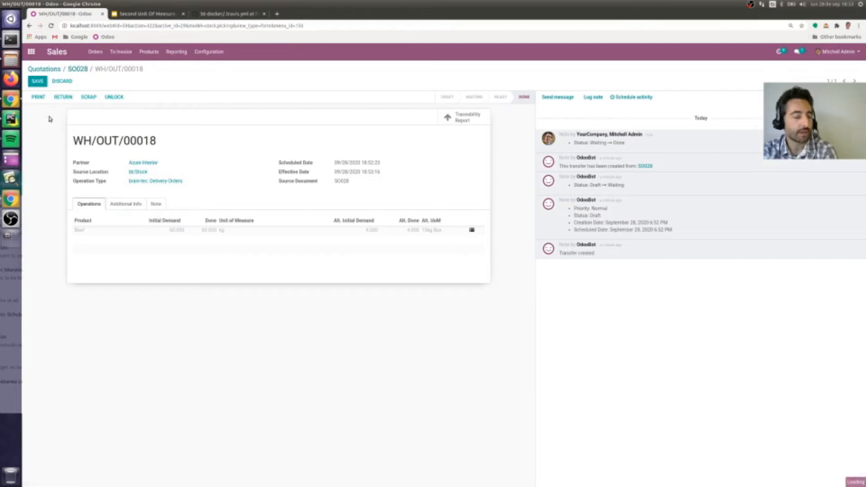
left_click(45, 98)
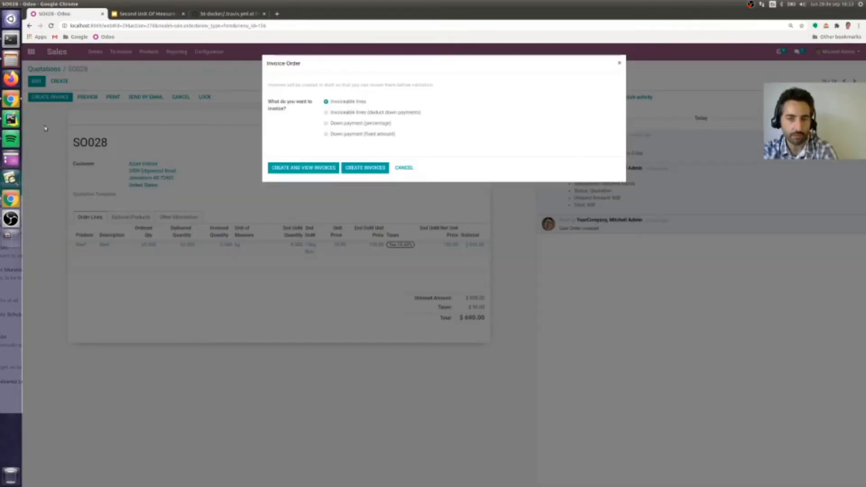
left_click(301, 174)
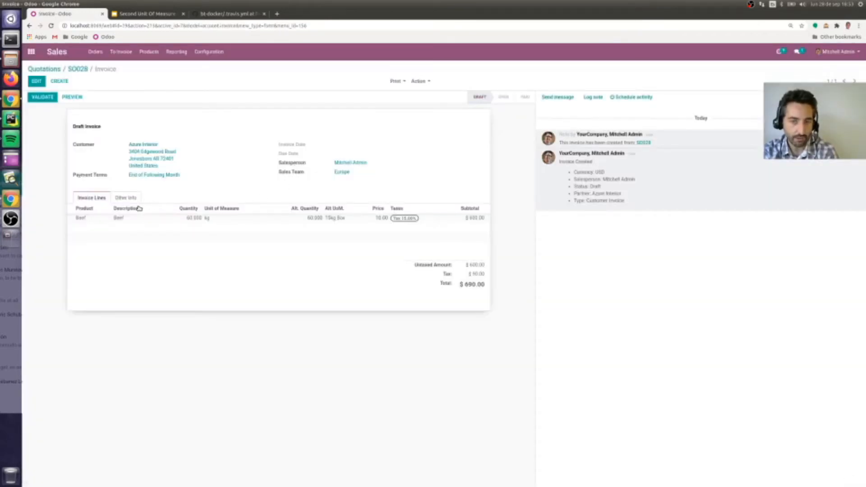
- Set the Beef line's alternative quantity to 4 on the draft invoice and validate the invoice
left_click(36, 81)
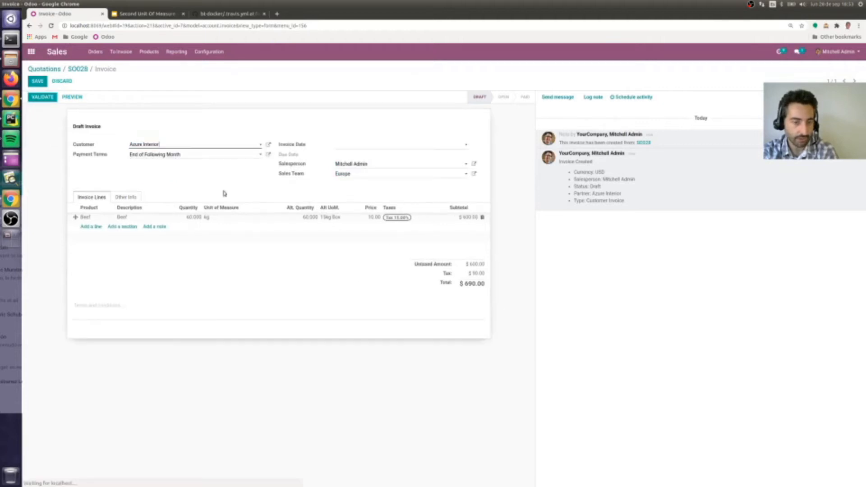
left_click(310, 217)
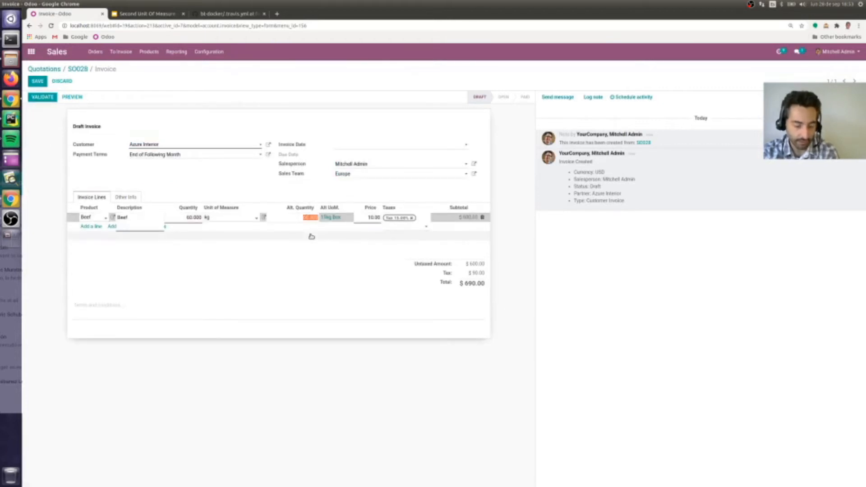
type("4")
left_click(278, 308)
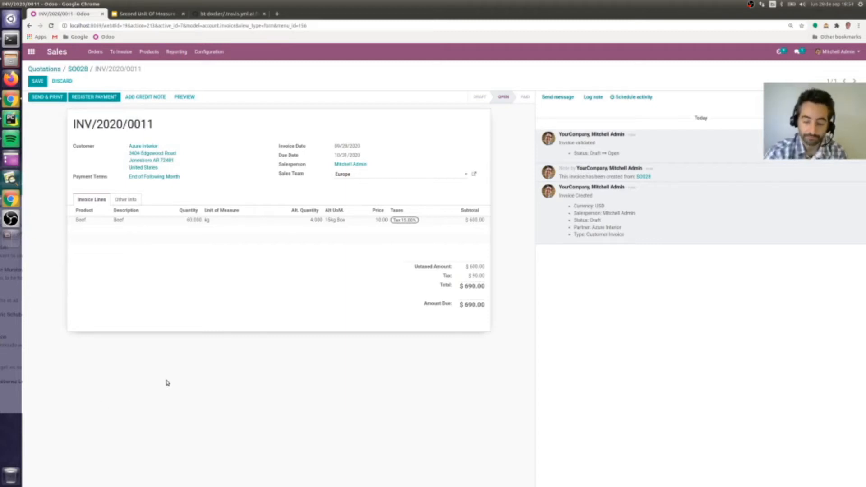
- Switch to the Second Unit Of Measure presentation in Google Slides and present the Q&A slide full screen
left_click(31, 52)
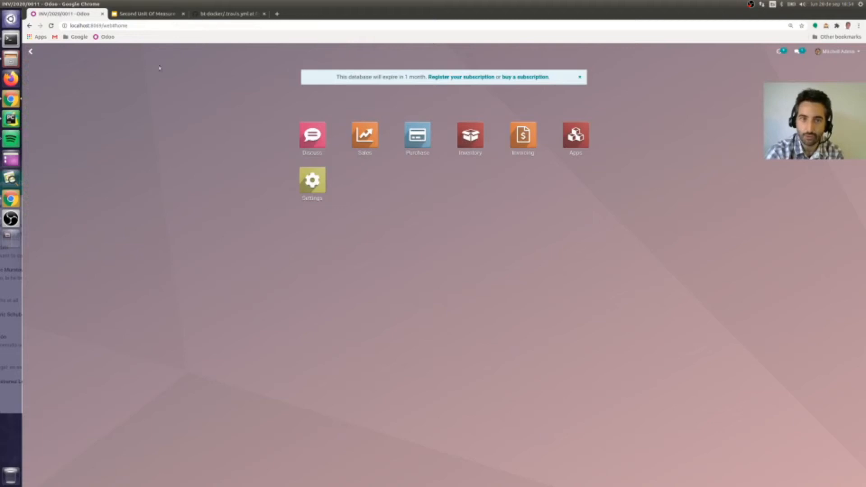
left_click(139, 17)
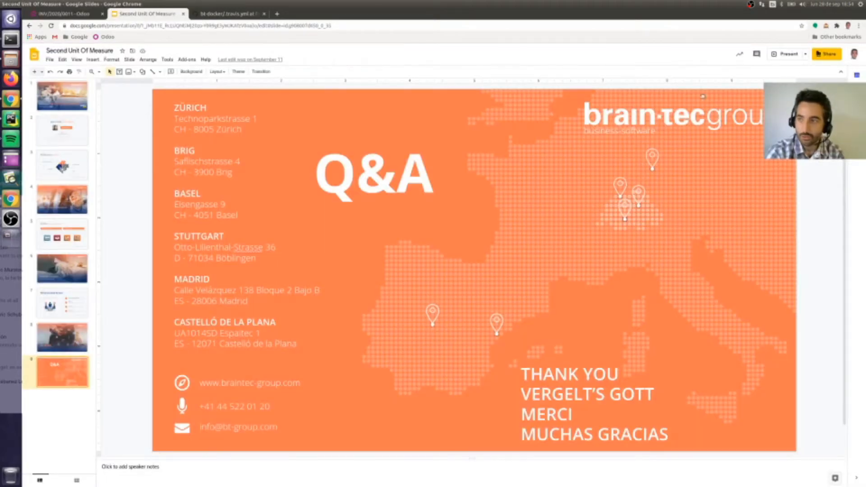
left_click(770, 56)
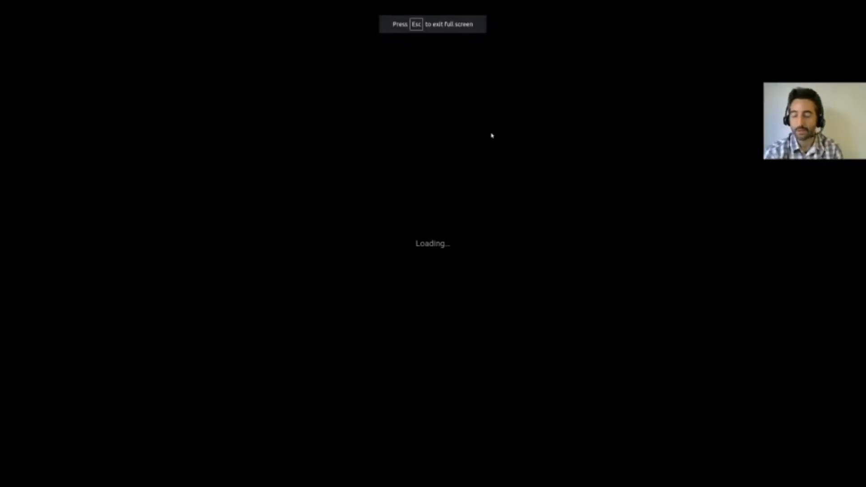